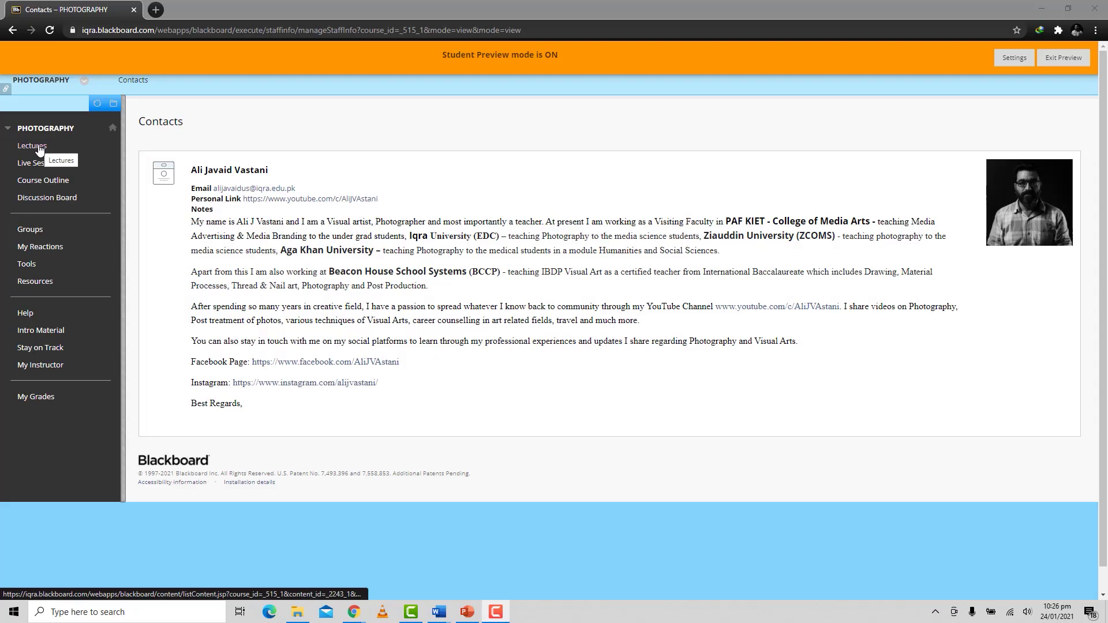
# Open FINAL-TERM EXAM from the bottom of the Lectures list and select its instructions paragraph.
pyautogui.click(35, 145)
pyautogui.scroll(-20, 514, 325)
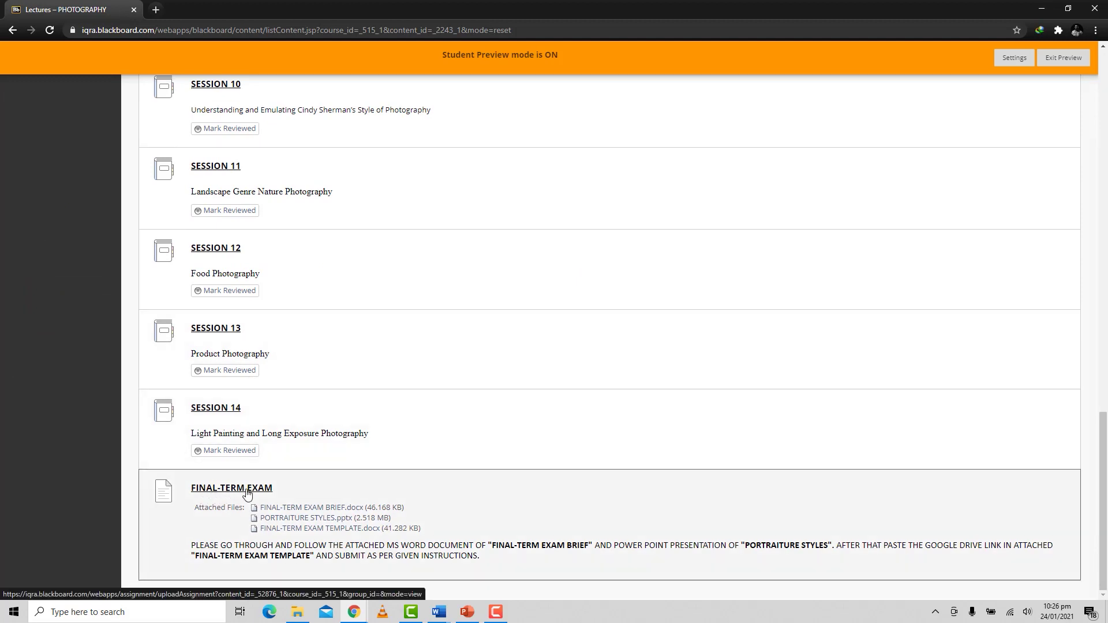
pyautogui.click(248, 489)
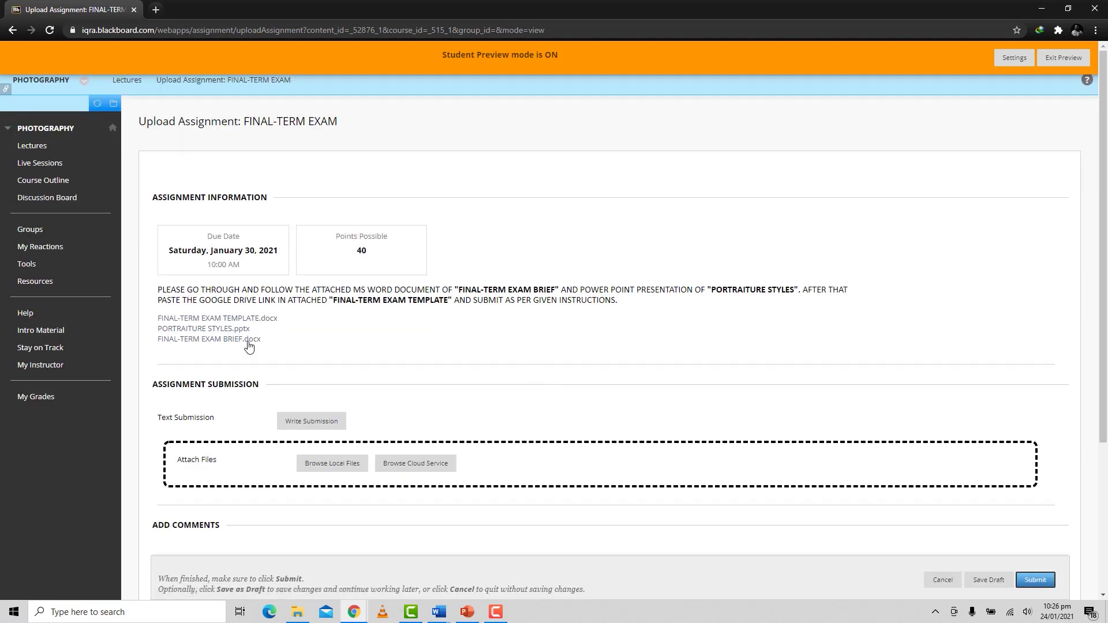
pyautogui.moveTo(158, 288); pyautogui.dragTo(637, 312)
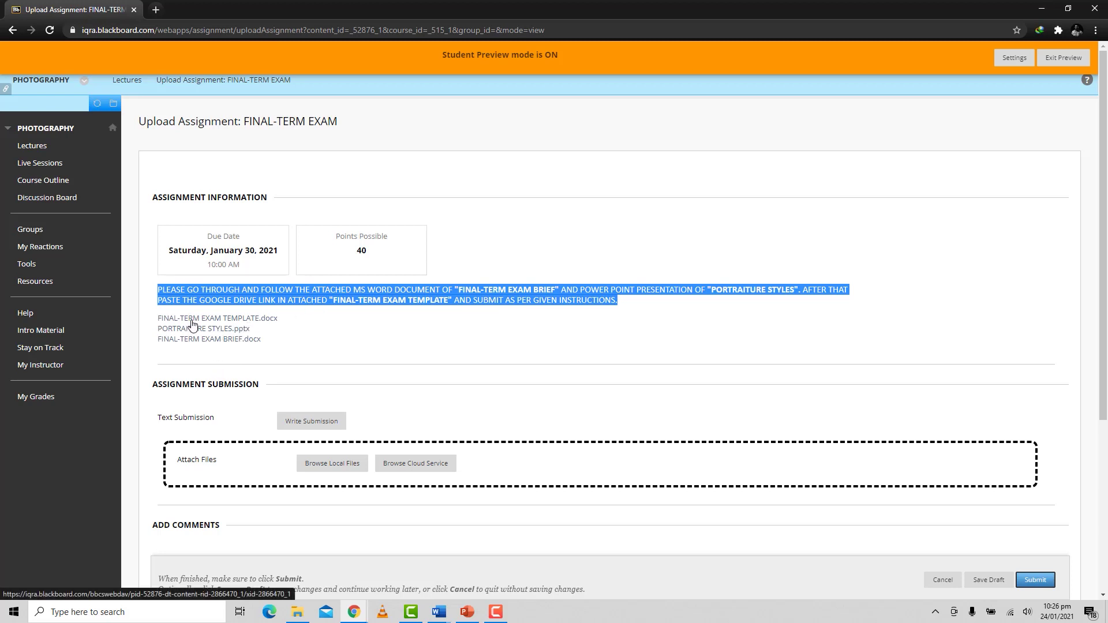
# Review the FINAL-TERM EXAM TEMPLATE form and place the cursor on its GOOGLE DRIVE LINK OF PROJECT line.
pyautogui.moveTo(439, 611)
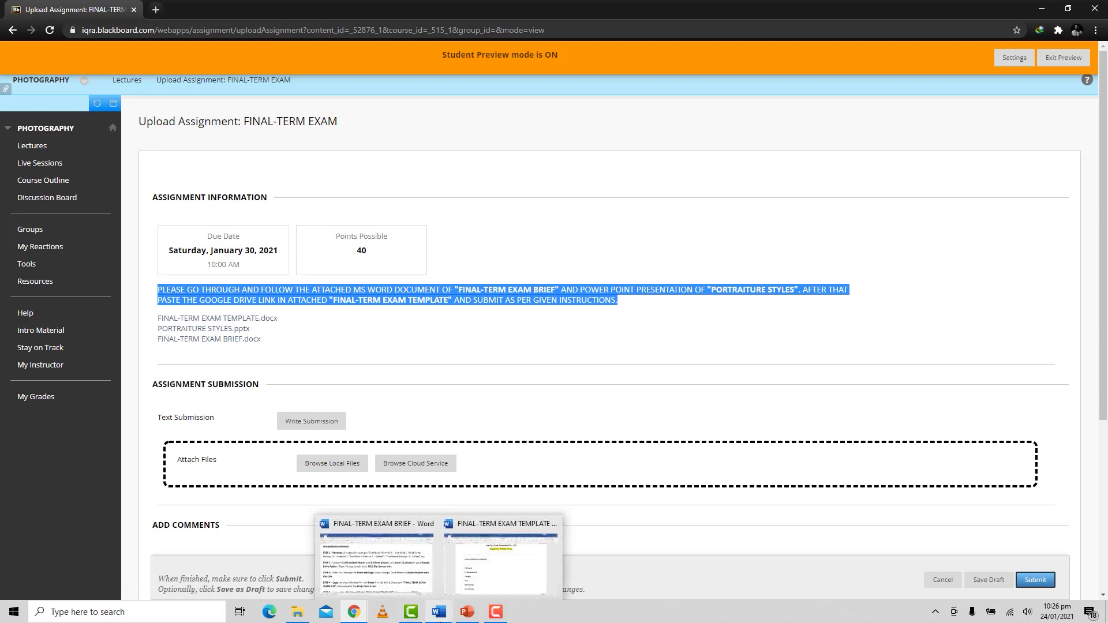
pyautogui.click(511, 575)
pyautogui.scroll(3, 620, 375)
pyautogui.scroll(-5, 620, 374)
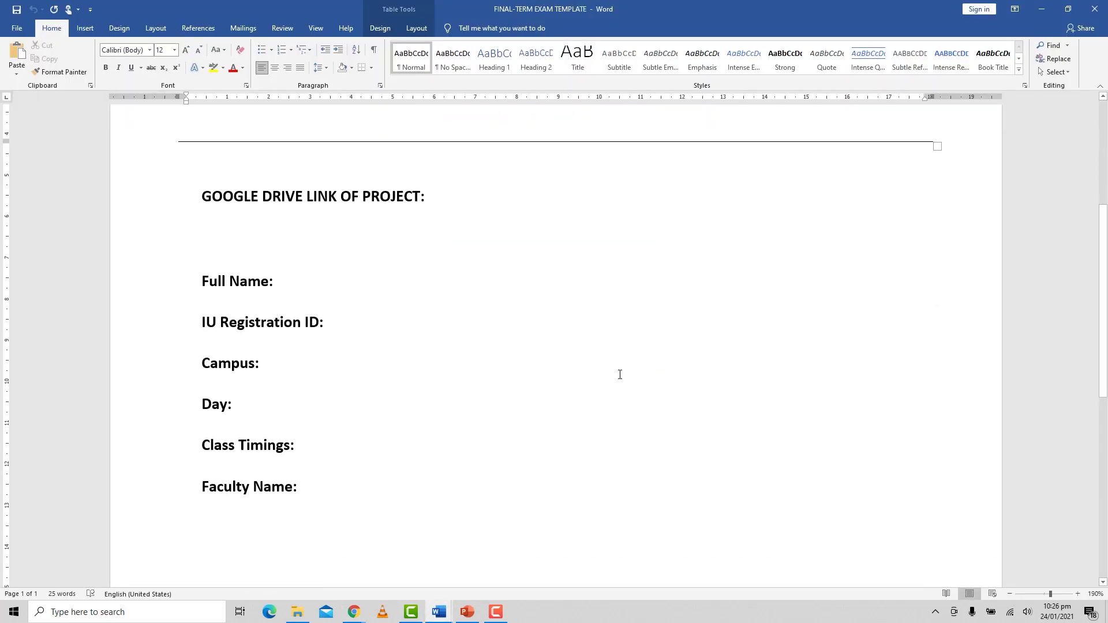
pyautogui.scroll(4, 620, 375)
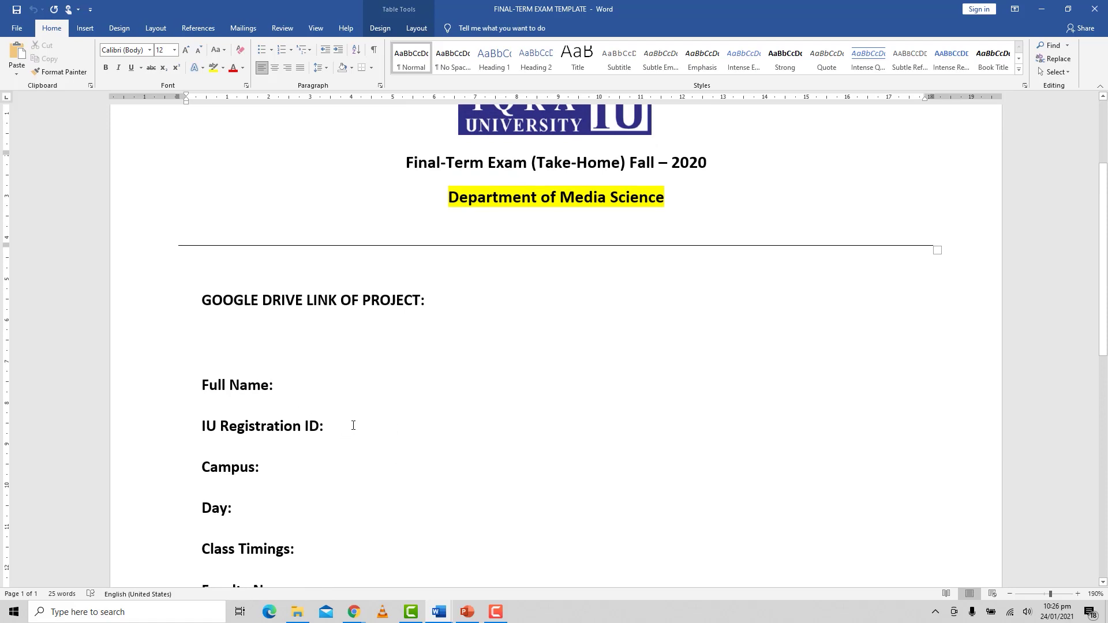
pyautogui.scroll(-3, 353, 426)
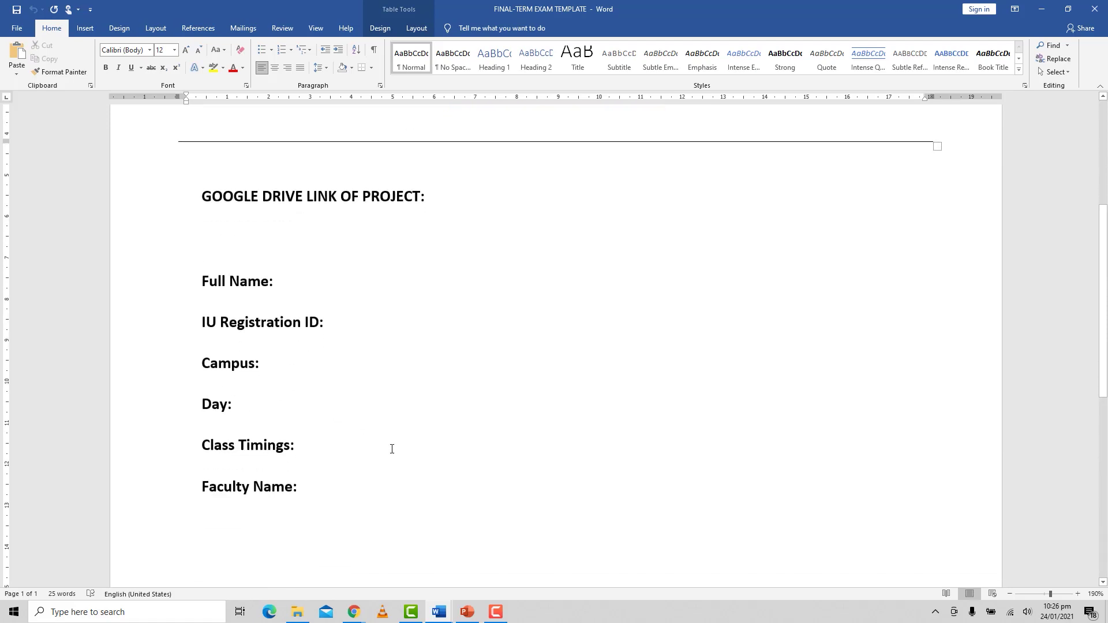
pyautogui.scroll(3, 386, 445)
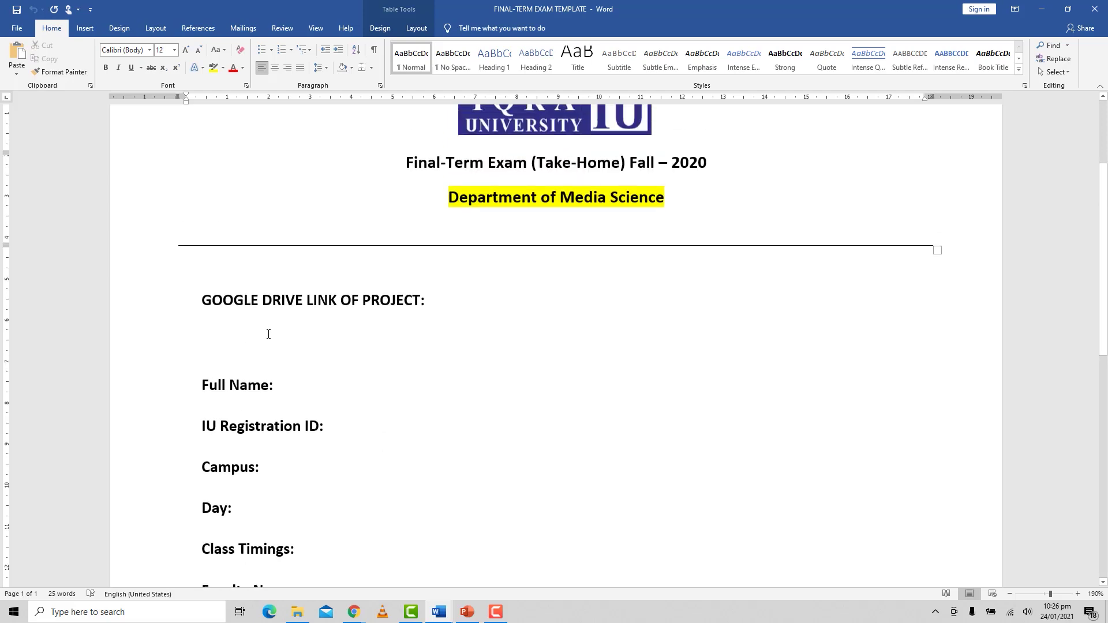
pyautogui.click(248, 328)
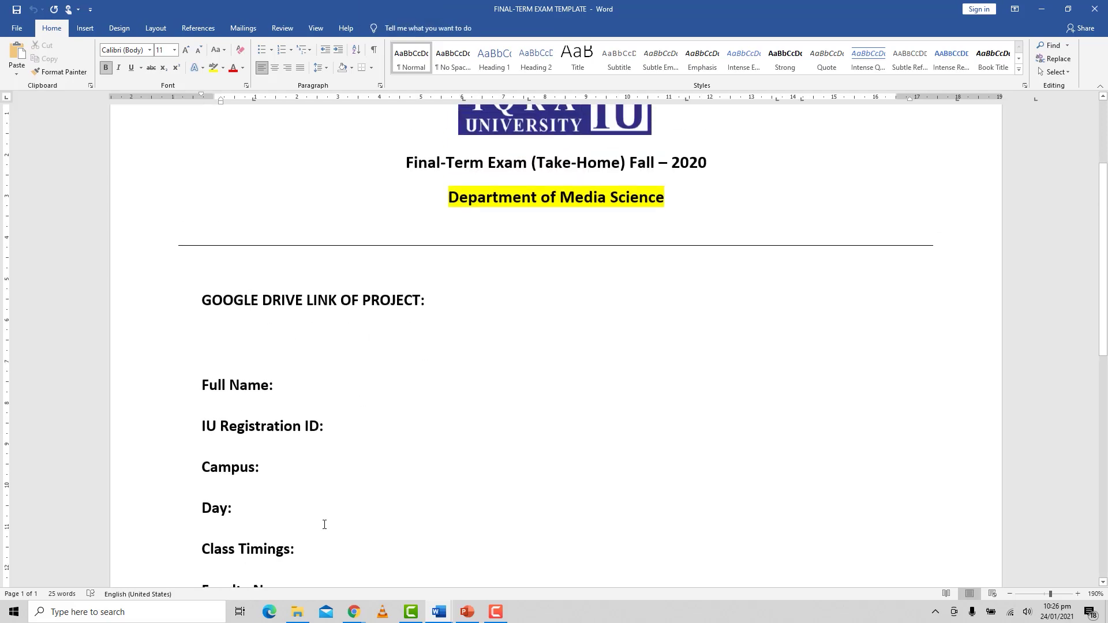
# Page through the PORTRAITURE STYLES deck to slide 12, Abstract Portraiture, then return to Blackboard.
pyautogui.moveTo(361, 616)
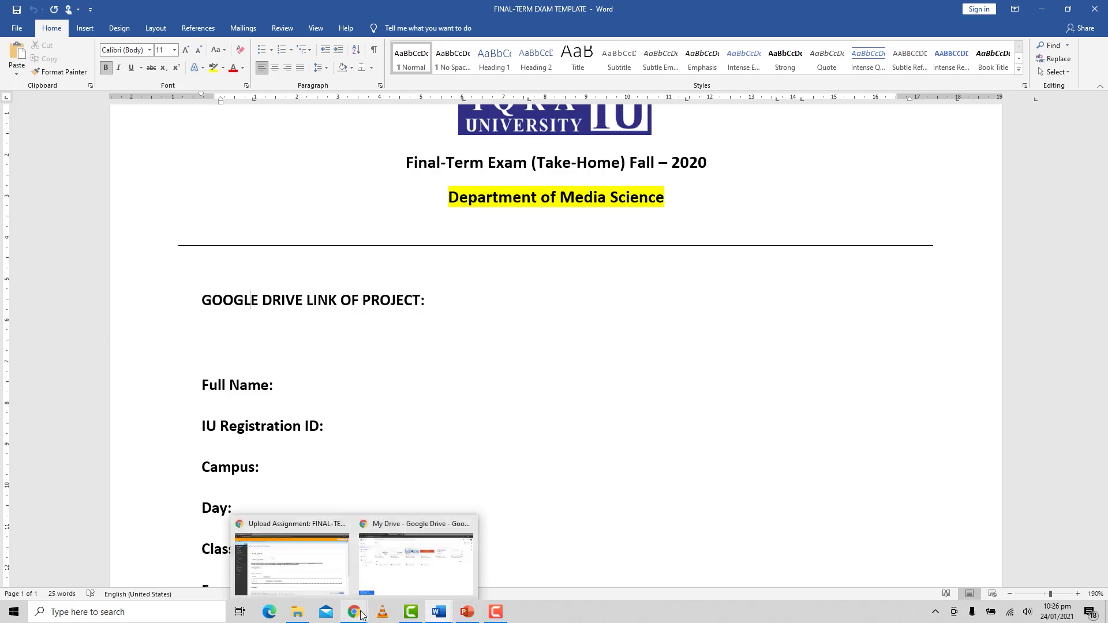
pyautogui.click(341, 577)
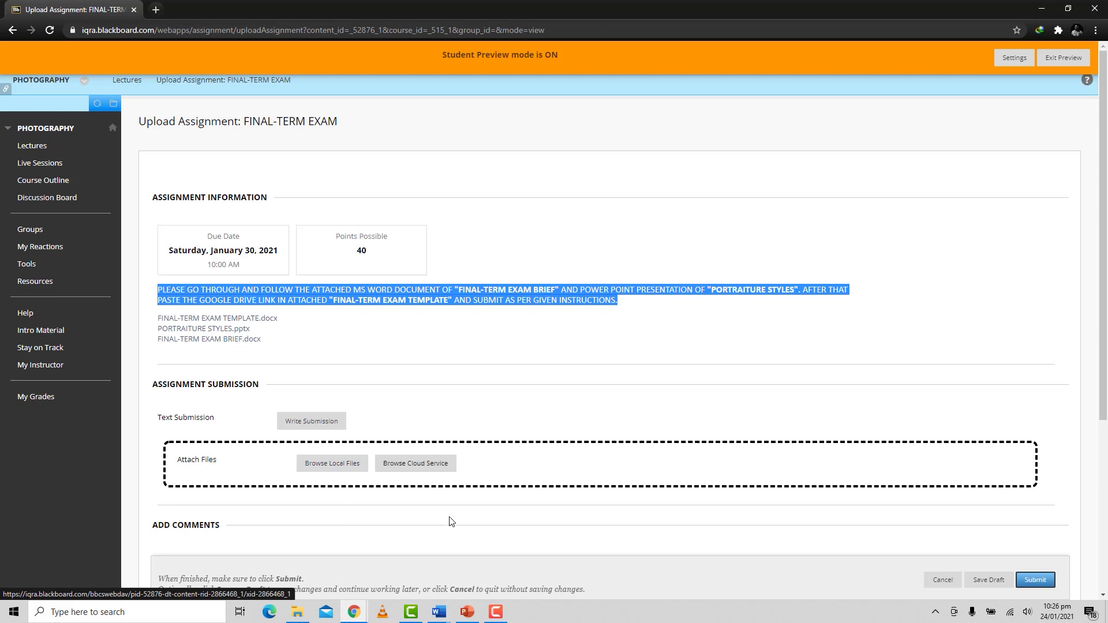
pyautogui.click(473, 555)
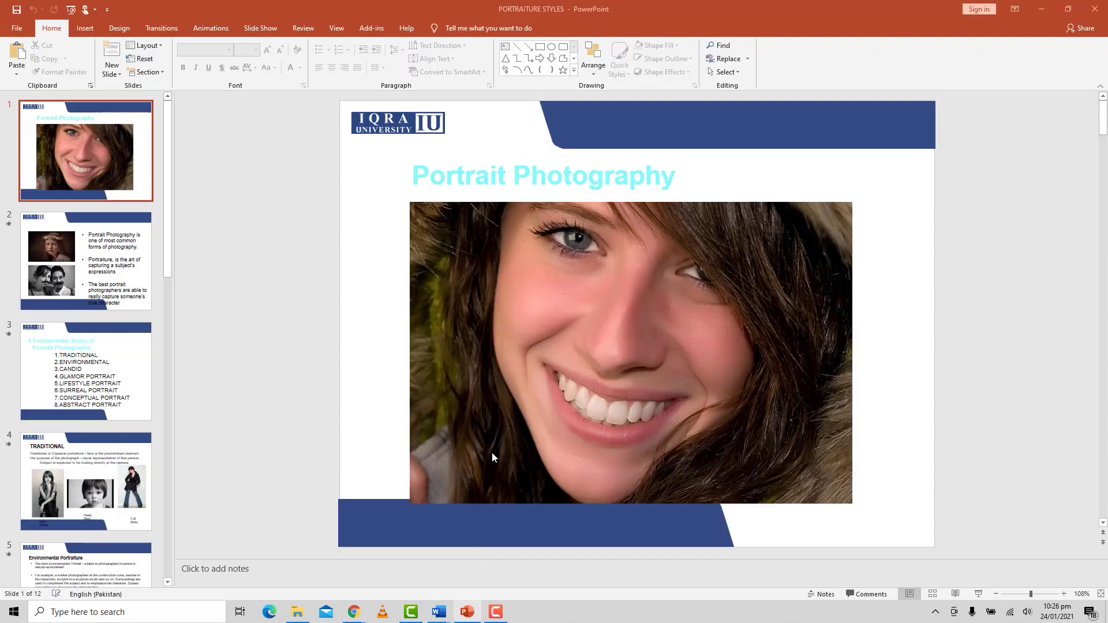
pyautogui.scroll(-8, 1051, 299)
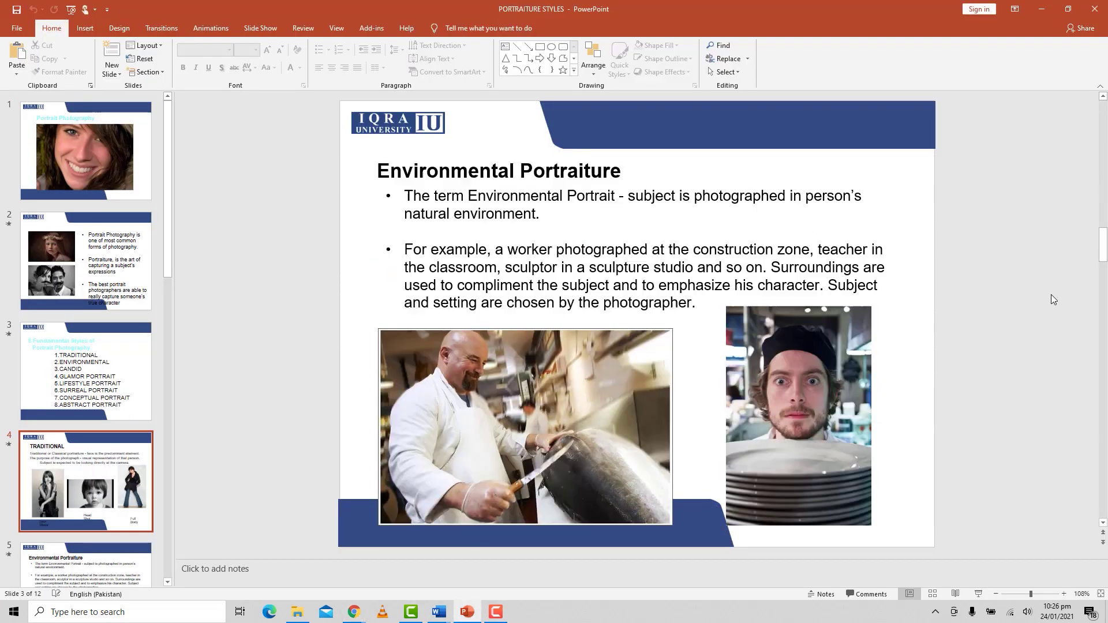
pyautogui.scroll(-3, 1051, 297)
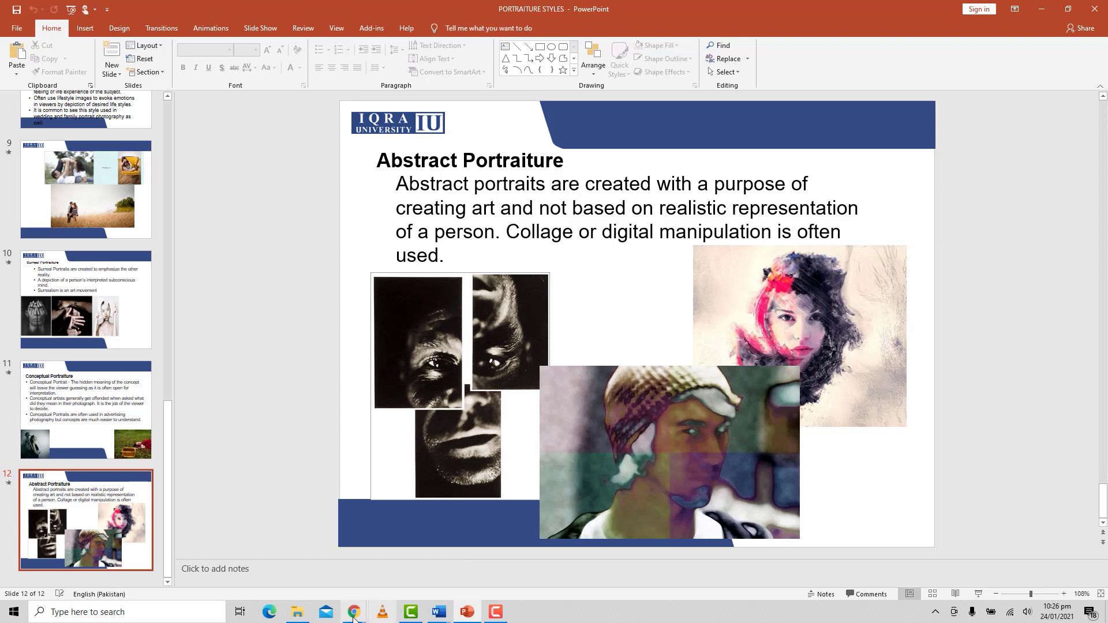
pyautogui.moveTo(351, 621)
pyautogui.click(291, 566)
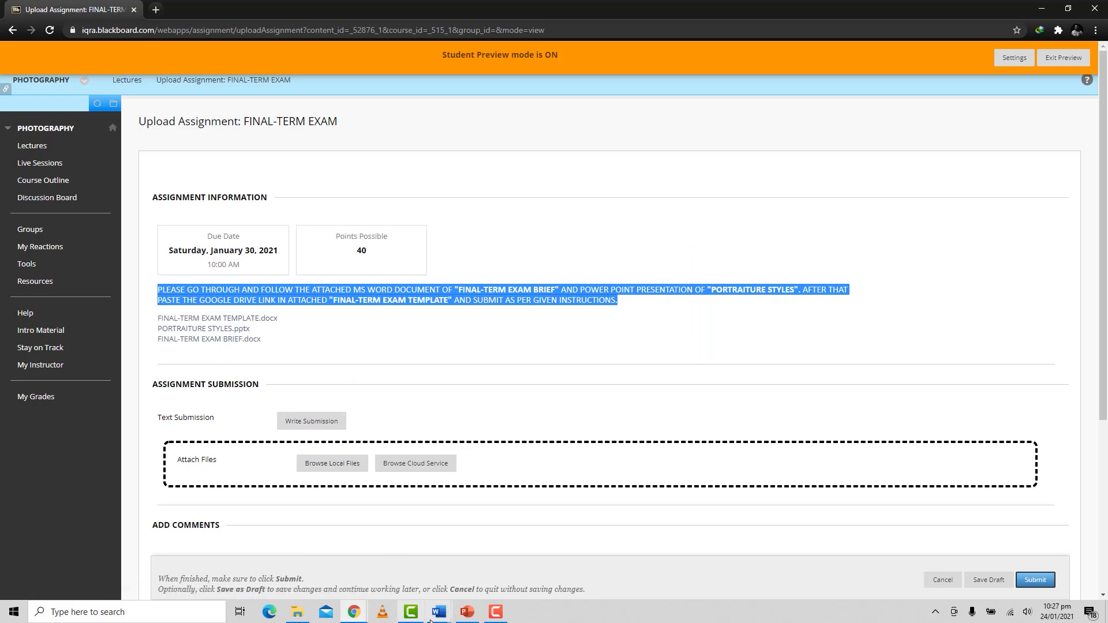
pyautogui.moveTo(439, 612)
pyautogui.click(387, 560)
pyautogui.scroll(15, 924, 379)
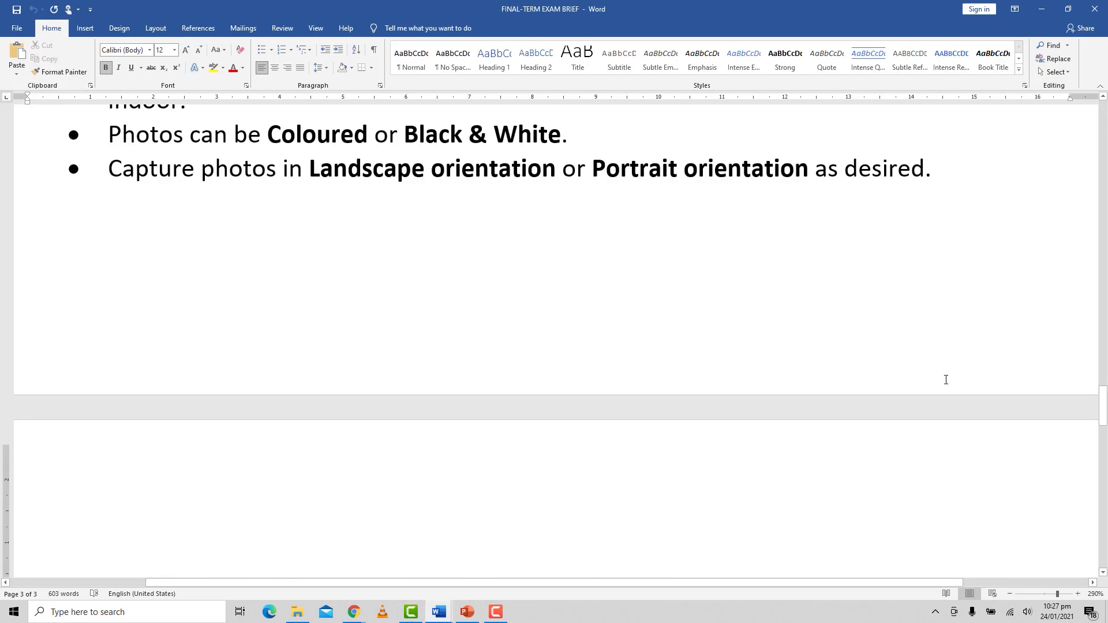
pyautogui.scroll(20, 912, 378)
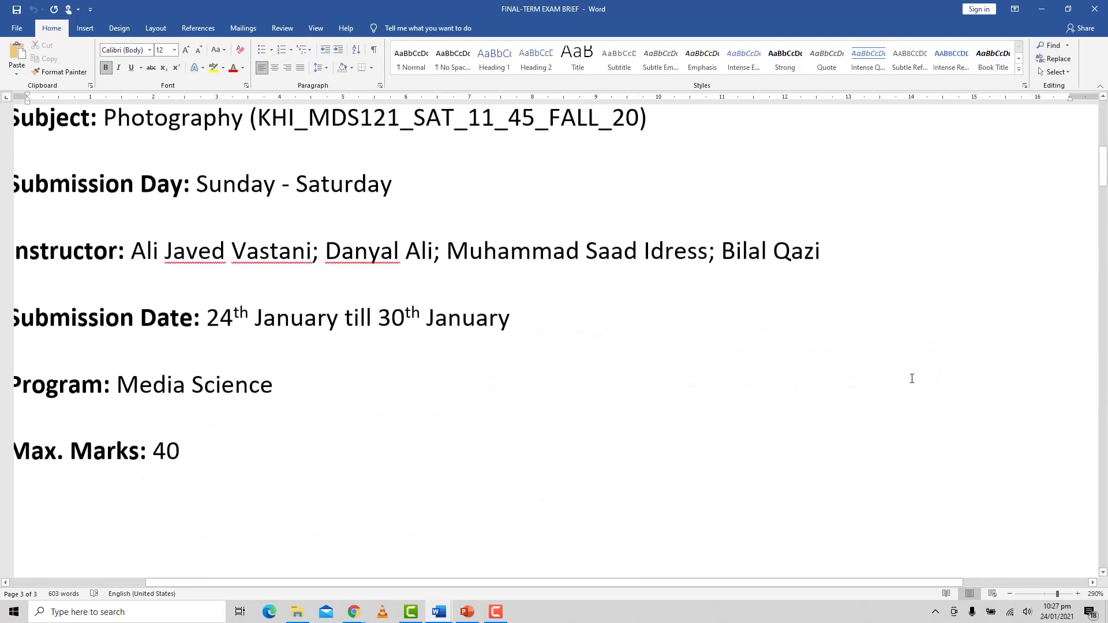
pyautogui.scroll(-8, 912, 378)
pyautogui.scroll(-20, 912, 379)
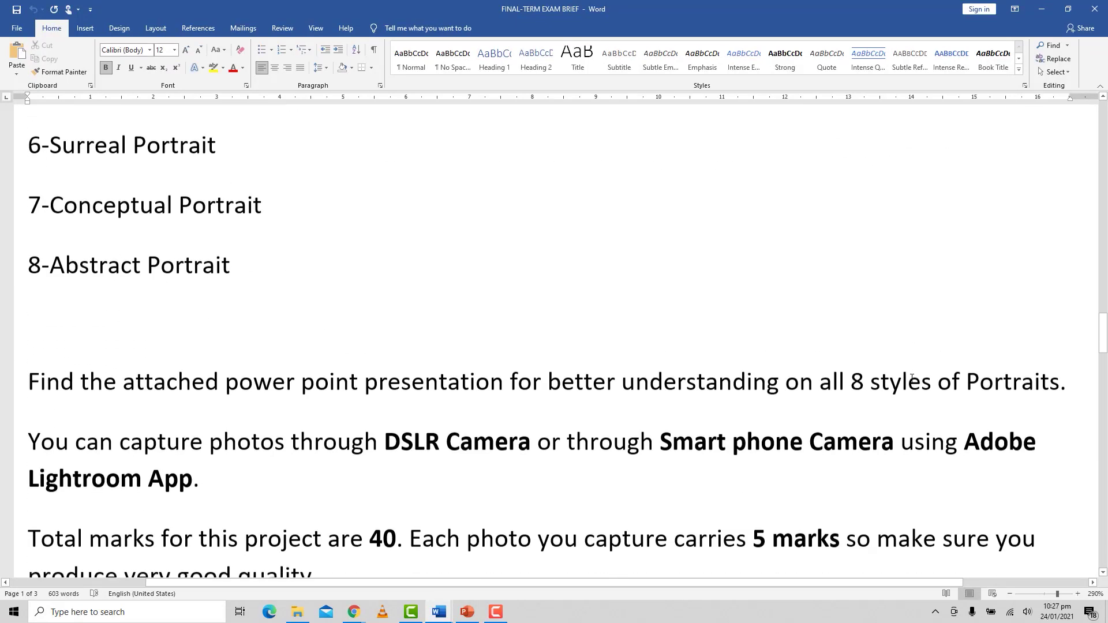
pyautogui.scroll(-20, 912, 378)
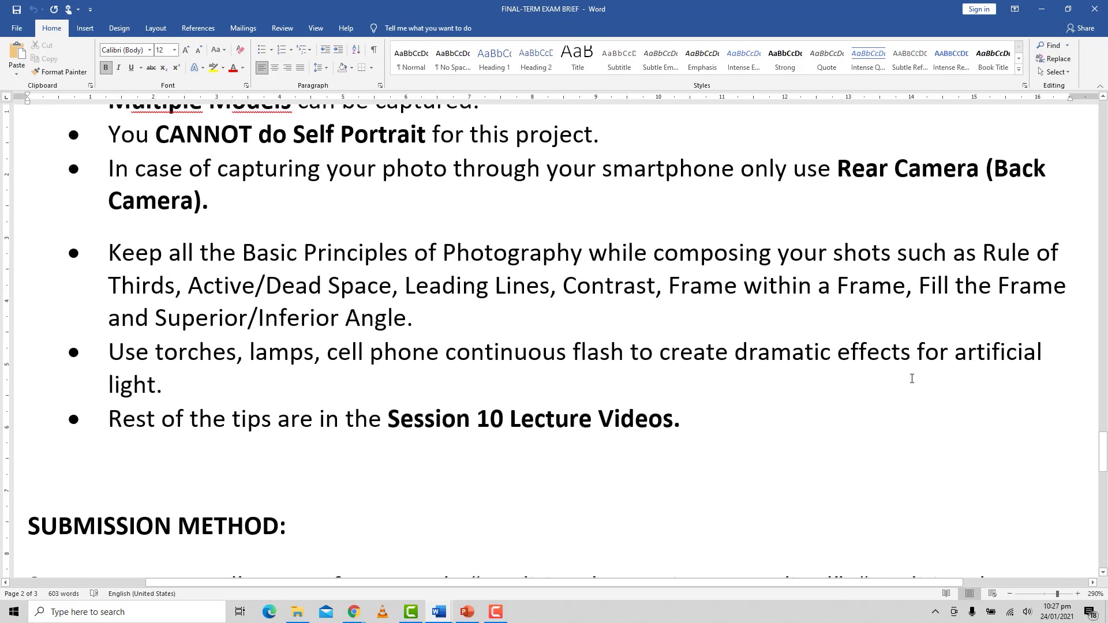
pyautogui.scroll(-3, 912, 378)
pyautogui.hotkey('alt', 'Tab')
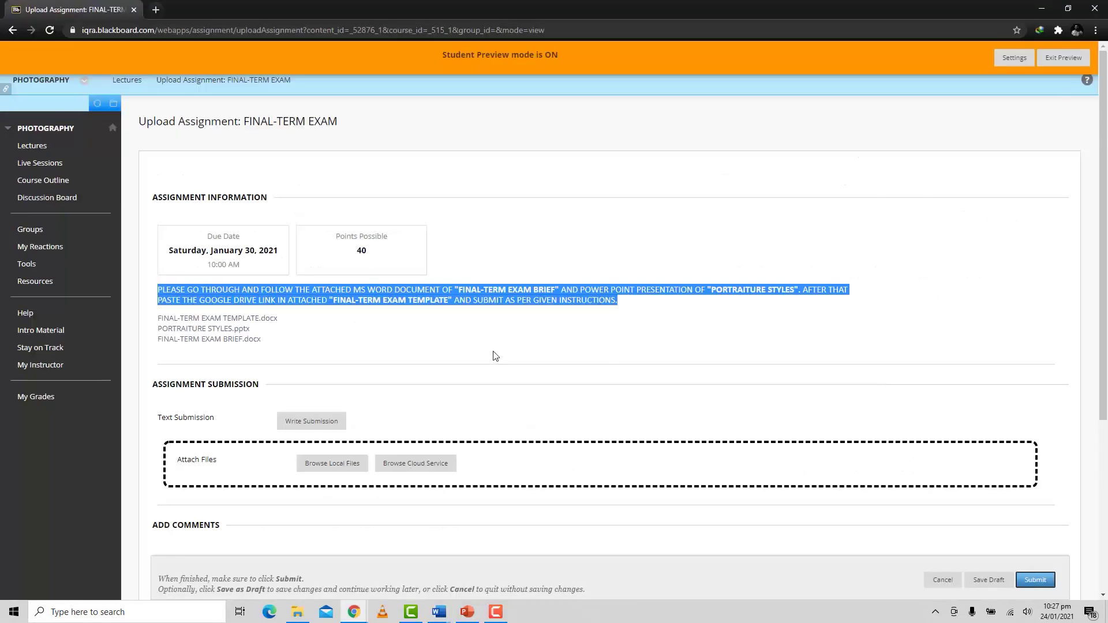
# Deselect the instructions and view the FINAL-TERM EXAM BRIEF's SUBMISSION METHOD steps, then cycle windows.
pyautogui.click(494, 353)
pyautogui.hotkey('alt', 'Tab')
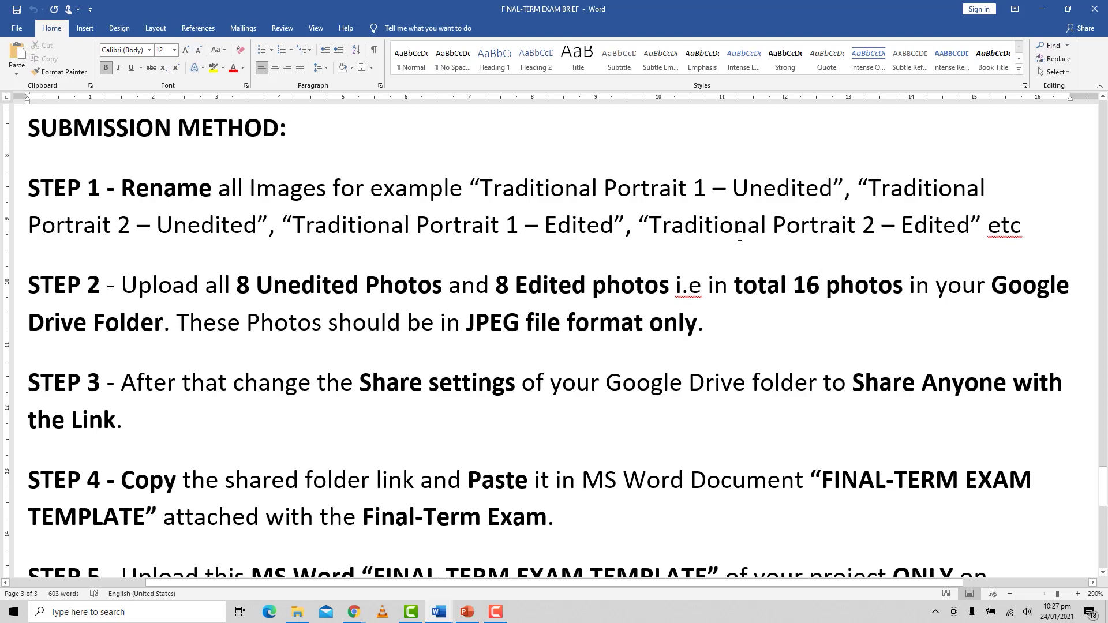
pyautogui.hotkey('alt', 'Tab')
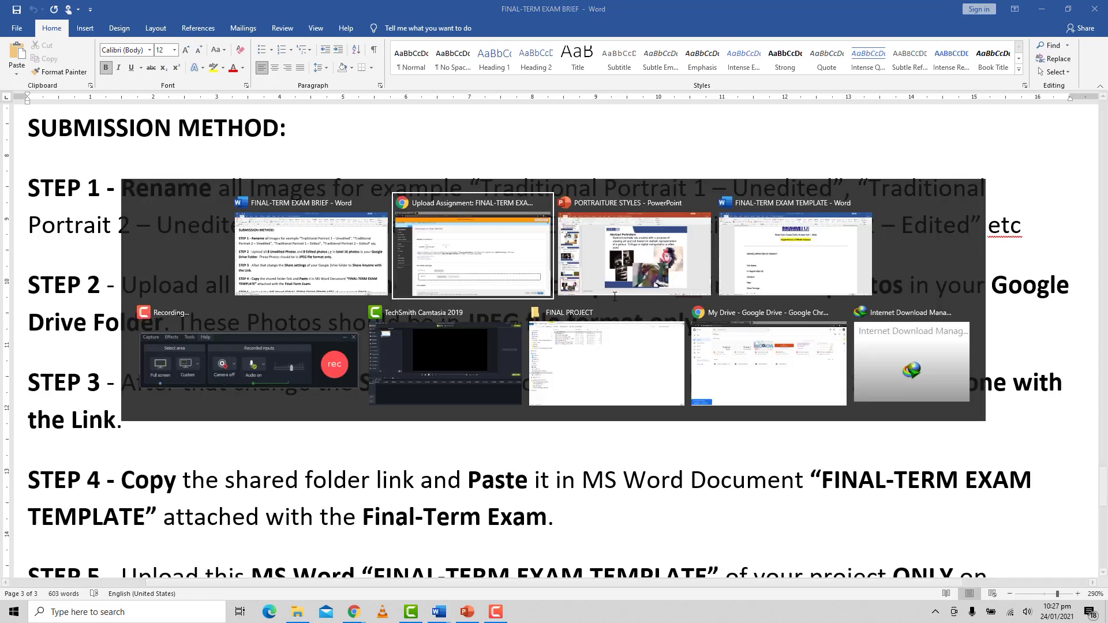
pyautogui.hotkey('alt', 'Tab')
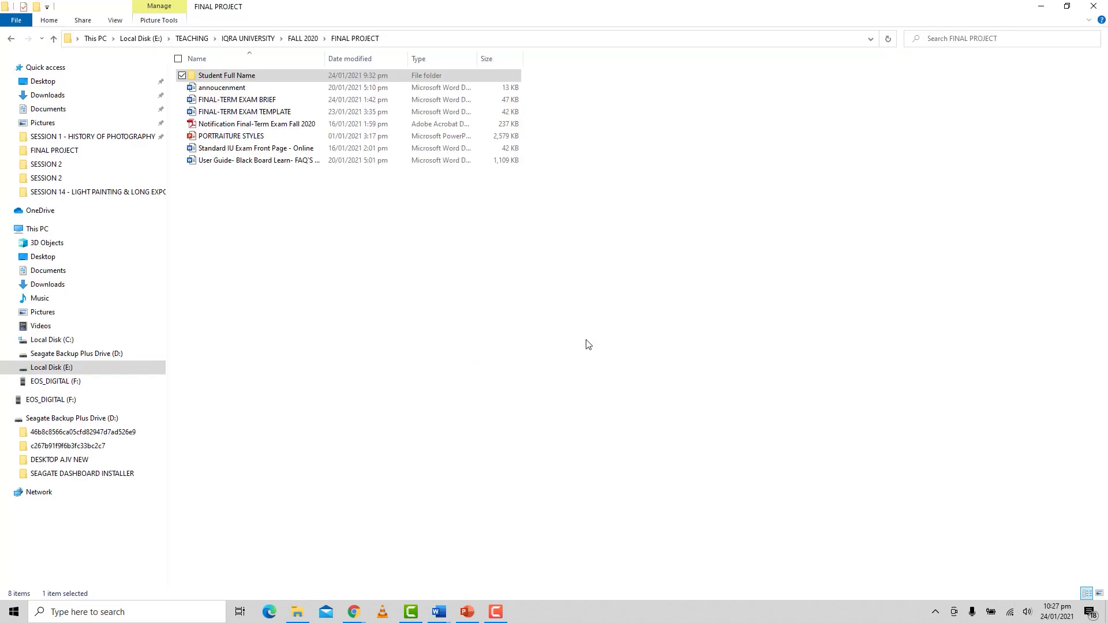
pyautogui.click(588, 345)
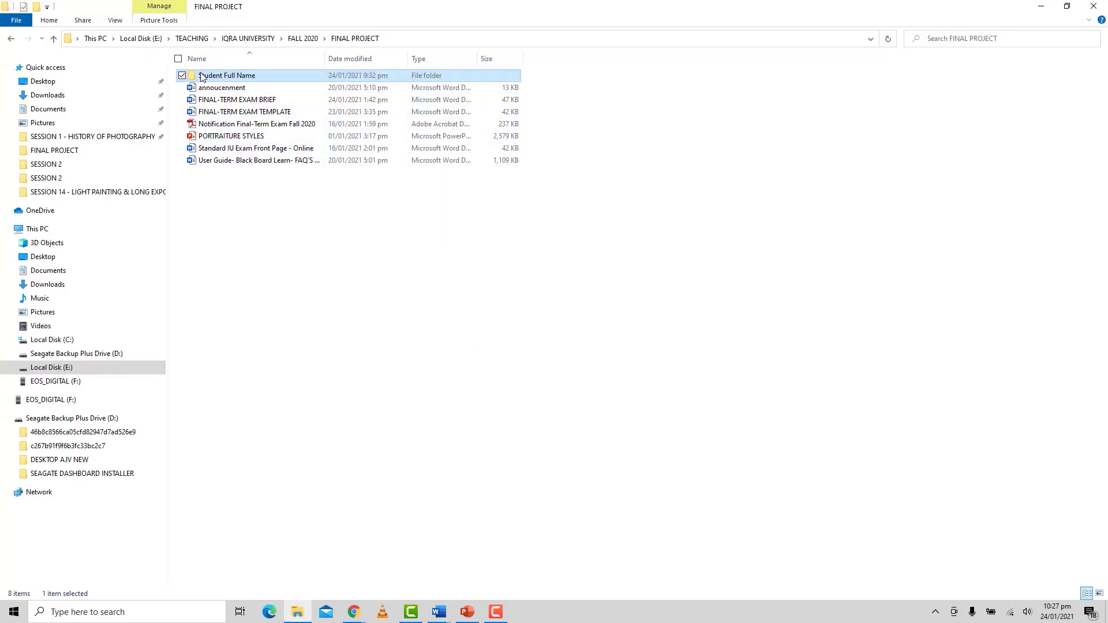
pyautogui.doubleClick(250, 76)
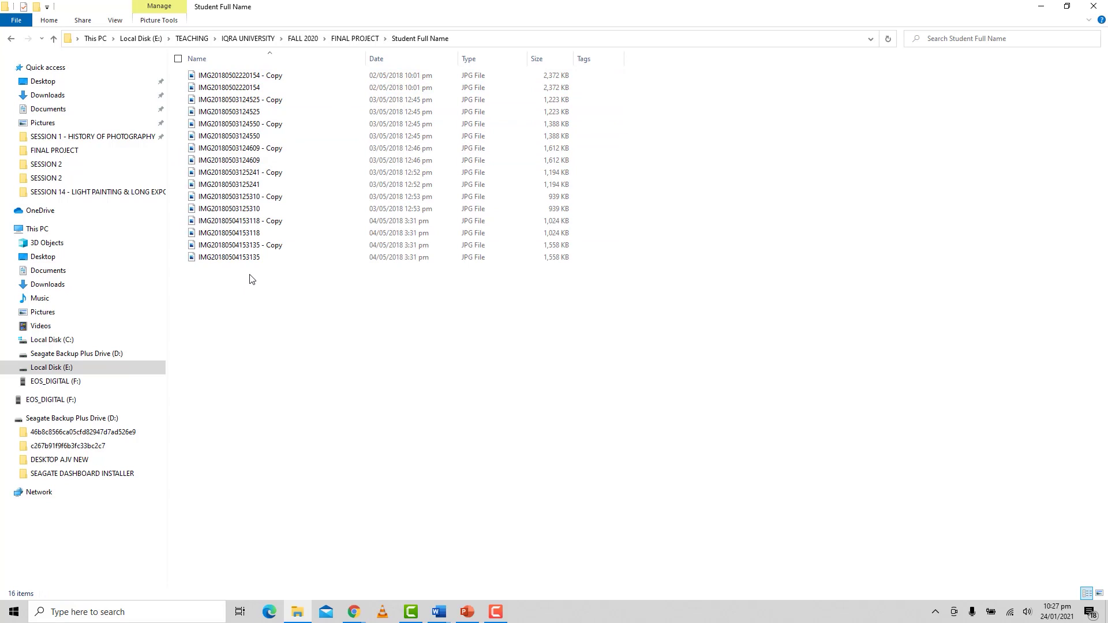
pyautogui.moveTo(266, 79)
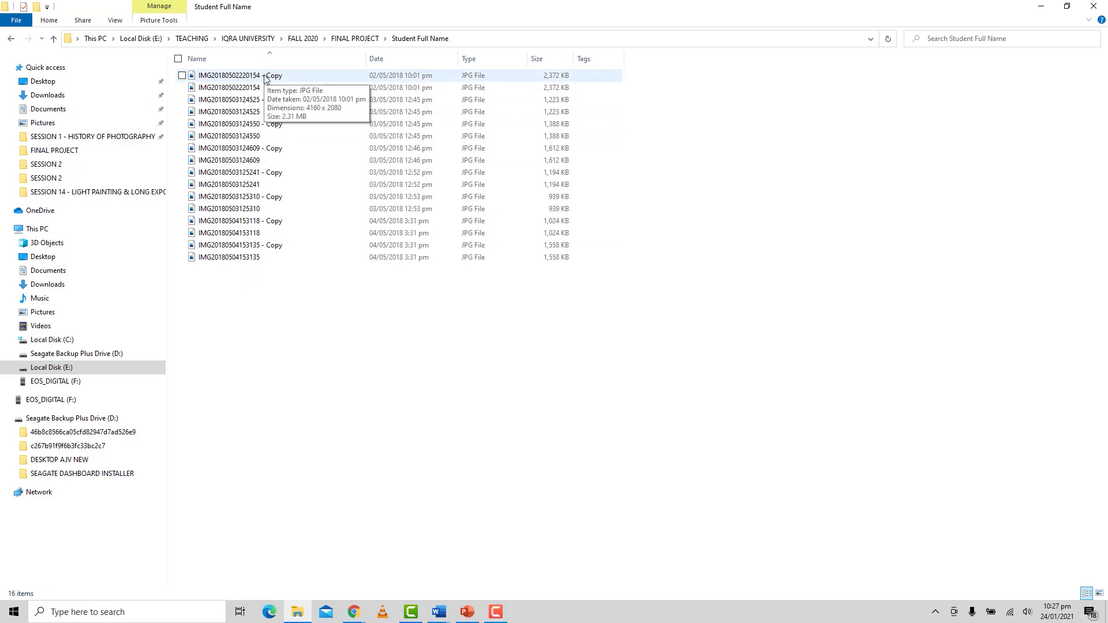
pyautogui.click(266, 78)
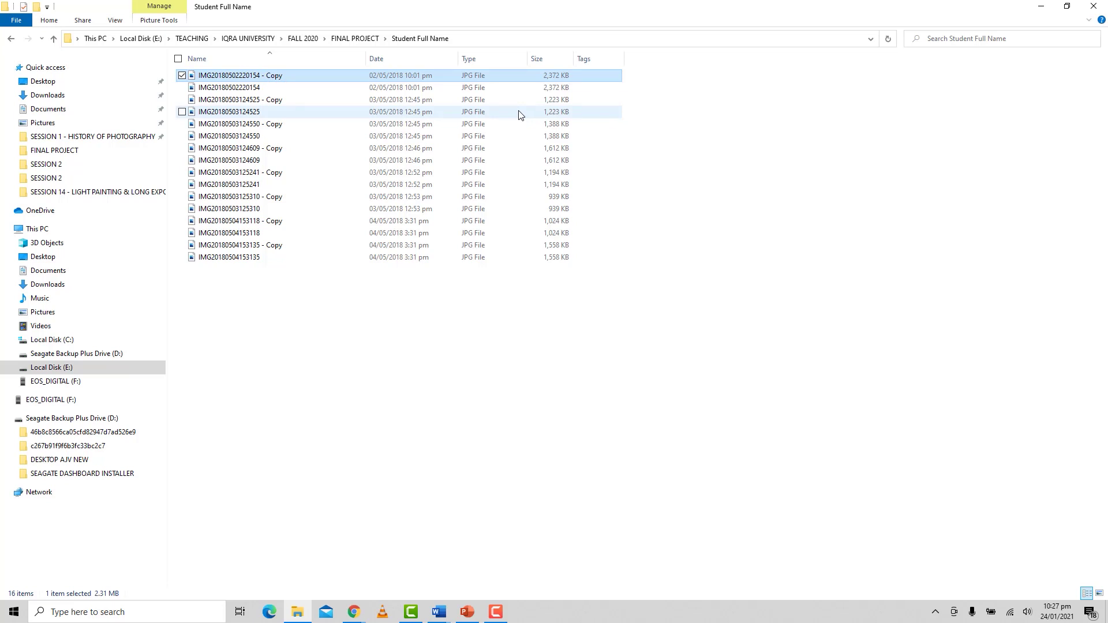
# Rename the first four photos TRADITIONAL PORTRAIT 1 and 2, EDITED and UNEDITED.
pyautogui.press('F2')
pyautogui.write('TRADITIONAL PORTRAIT 1 - EDITED')
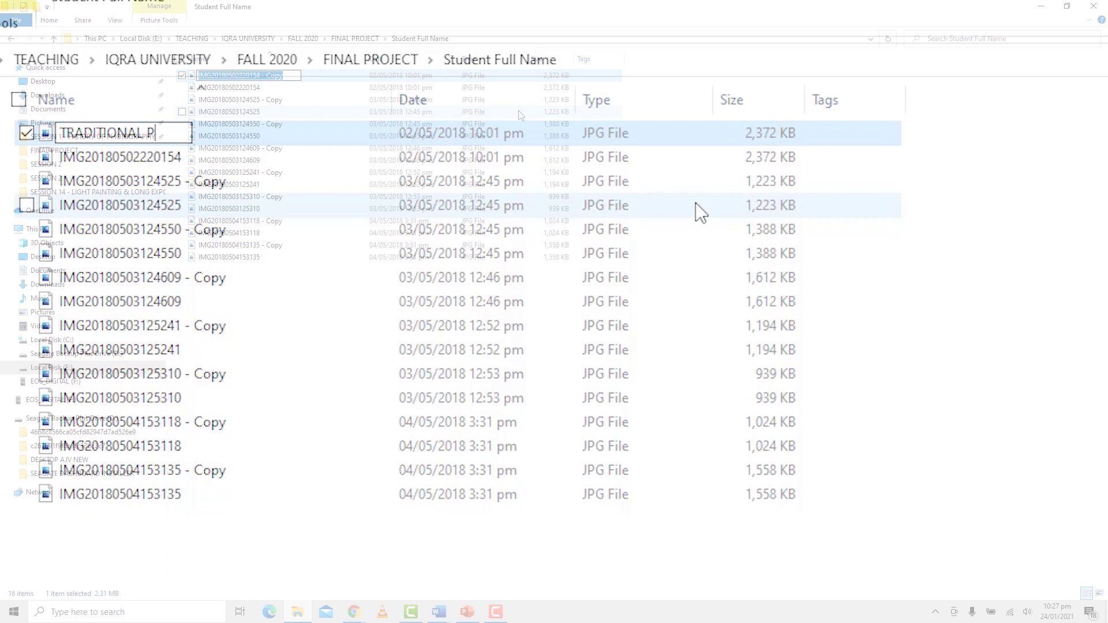
pyautogui.press('Tab')
pyautogui.write('TRADITIONAL PORTRAIT 2 - EDITED')
pyautogui.press('Tab')
pyautogui.write('TRADITIONAL PORTRAIT 1 - UNEDITED')
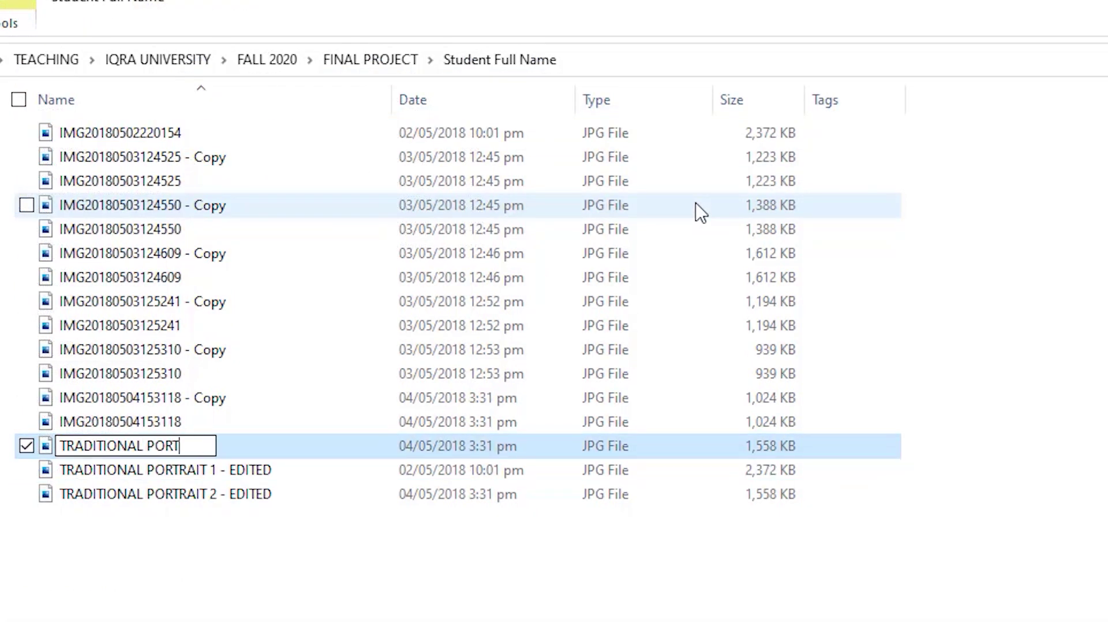
pyautogui.press('Tab')
pyautogui.write('TRADITIONAL PORTRAIT 2 - EDITED')
pyautogui.press('BackSpace')
pyautogui.press('BackSpace')
pyautogui.press('BackSpace')
pyautogui.press('BackSpace')
pyautogui.press('BackSpace')
pyautogui.press('BackSpace')
pyautogui.write('UNEDITED')
pyautogui.press('Tab')
# Rename the next four photos LIFESTYLE PORTRAIT 1 and 2, UNEDITED and EDITED.
pyautogui.write('LIFESTYLE PORTRAIT 1 - UNEDITED')
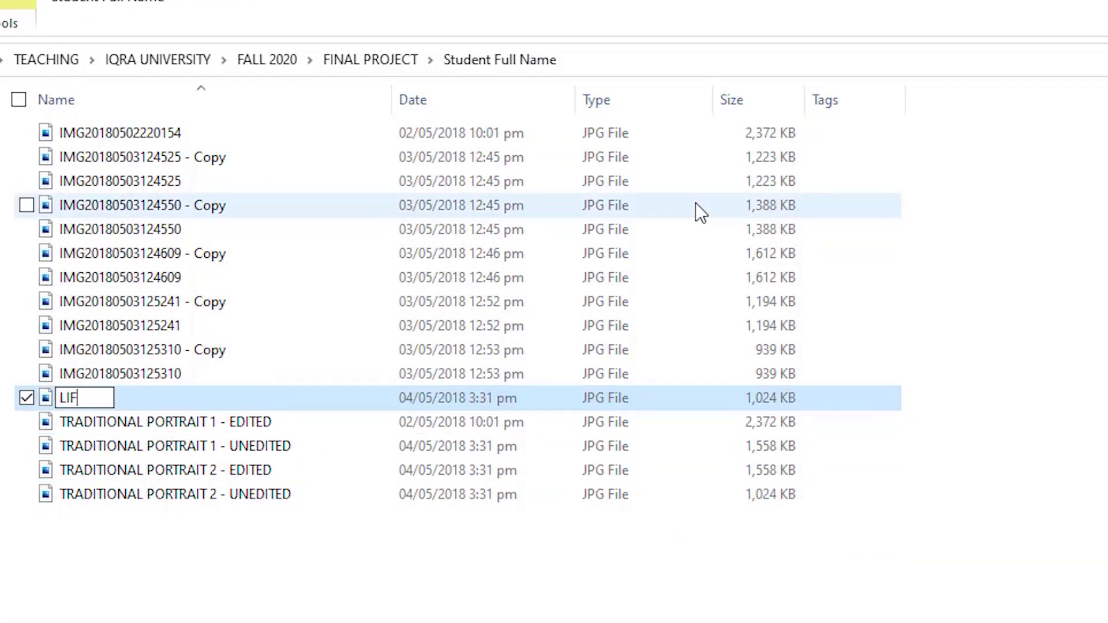
pyautogui.press('Tab')
pyautogui.write('LIFESTYLE PORTRAIT 2 - UNEDITED')
pyautogui.press('Tab')
pyautogui.write('LIFESTYLE PORTRAIT 1 EDITED')
pyautogui.press('Tab')
pyautogui.write('LIFESTYLE PORTRAIT 2 - UNDEITED')
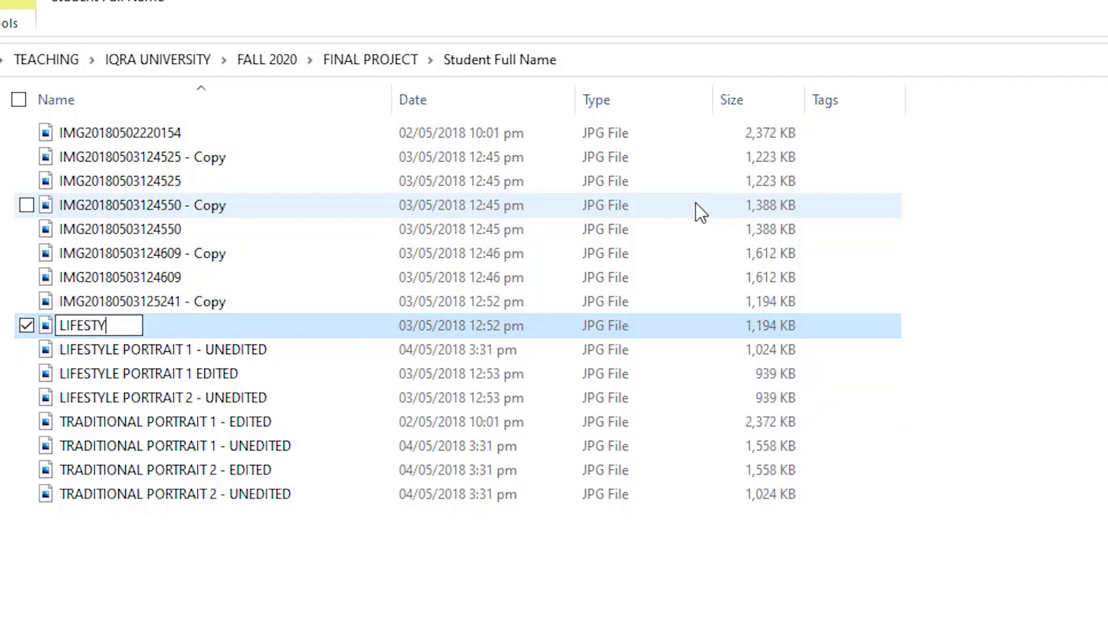
pyautogui.press('Tab')
# Rename the next four photos ABSTRACT PORTRAIT 1 and 2, UNEDITED and EDITED.
pyautogui.write('ABSTRACT PORTRAIT 1 - UNEDITED')
pyautogui.press('Tab')
pyautogui.write('ABSTRACT PORTRAIT 2 - UNEDITED')
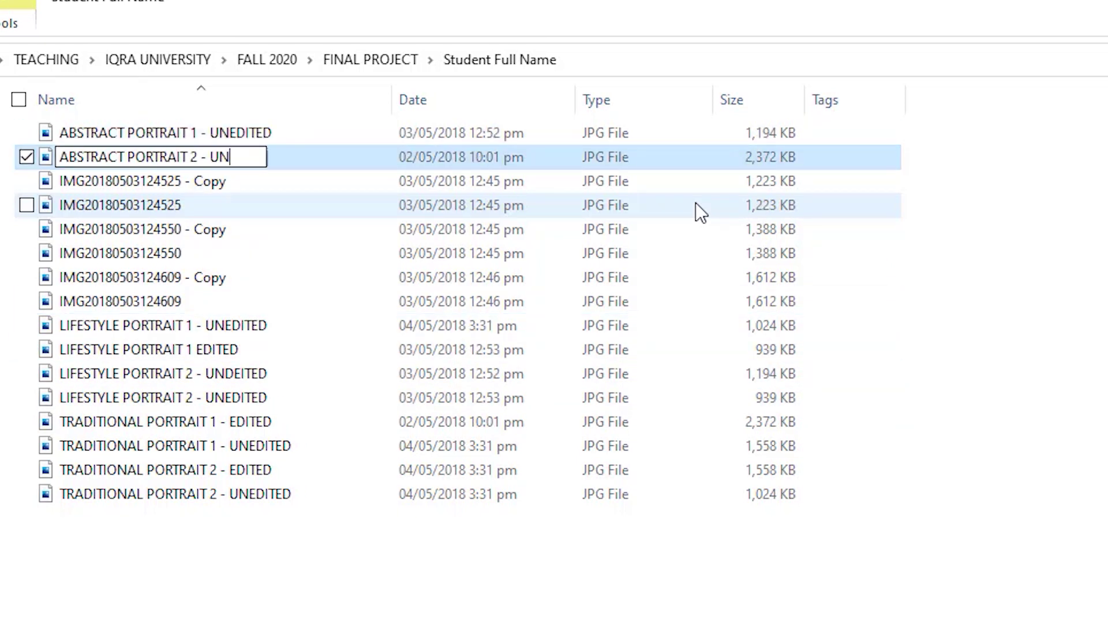
pyautogui.press('Tab')
pyautogui.write('ABSTRACT PORTRAIT 1 - EDITED')
pyautogui.press('Tab')
pyautogui.write('ABSTRACT PORTRAIT 2 - EDITED')
pyautogui.press('Tab')
# Rename the last four photos GLAMOUR PORTRAIT 1 and 2, UNEDITED and EDITED.
pyautogui.write('GLAMOUR PORTRAIT 1 - UNEDITED')
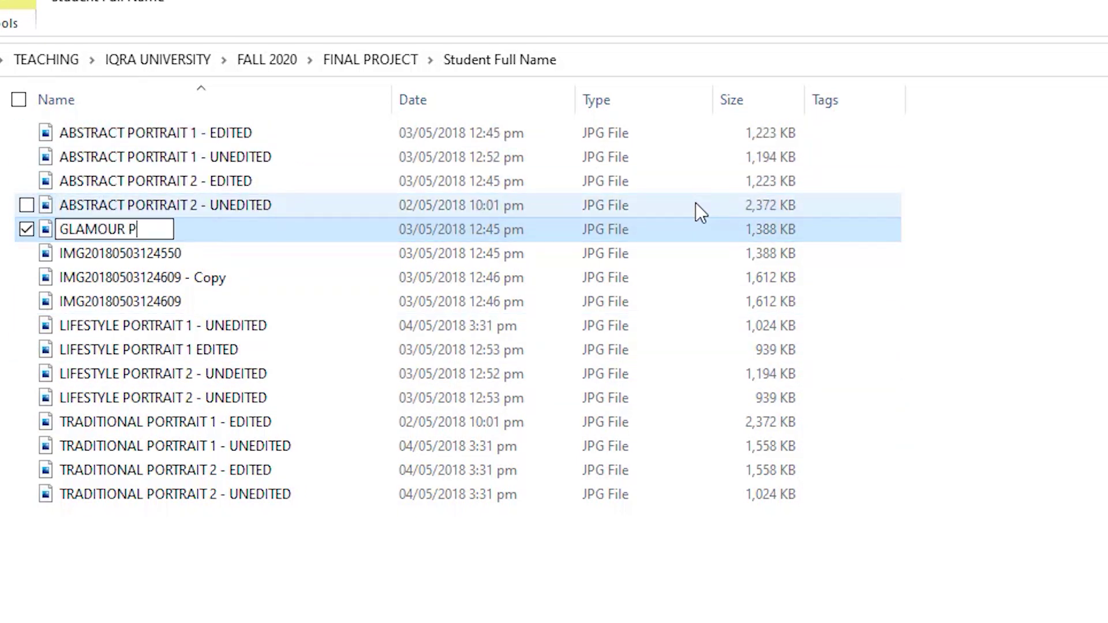
pyautogui.press('Tab')
pyautogui.write('GLAMOUR PORTRAIT 2 - UNEDITED')
pyautogui.press('Tab')
pyautogui.write('GLAMOUR PORTRAIT 1 - EDITED')
pyautogui.press('Tab')
pyautogui.press('Tab')
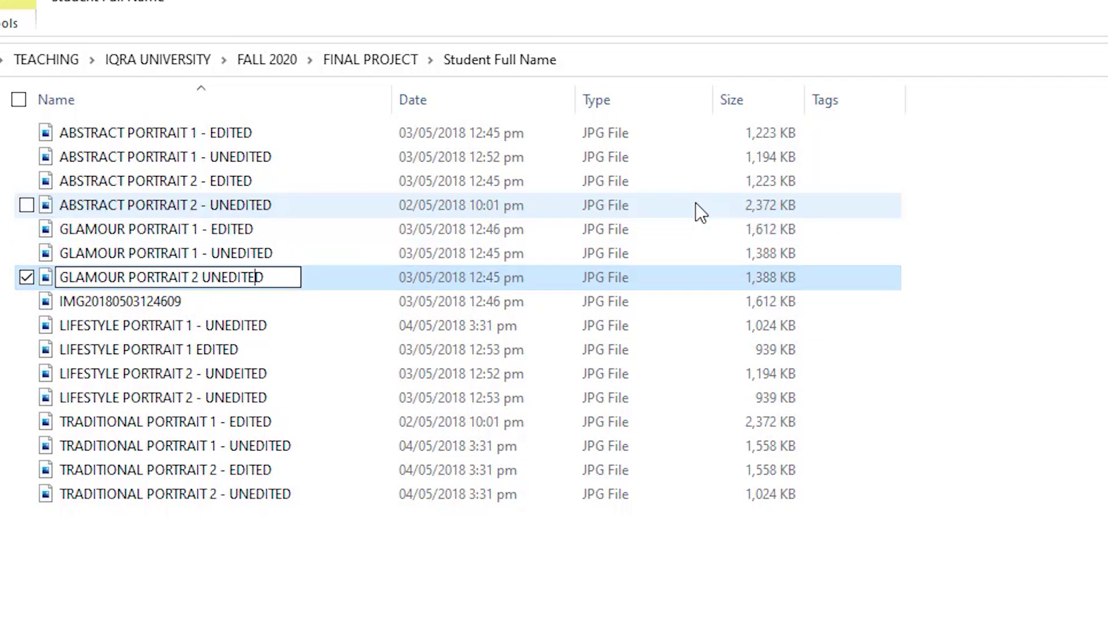
pyautogui.write('GLAMOUR PORTRAIT 2 EDITED')
pyautogui.press('Return')
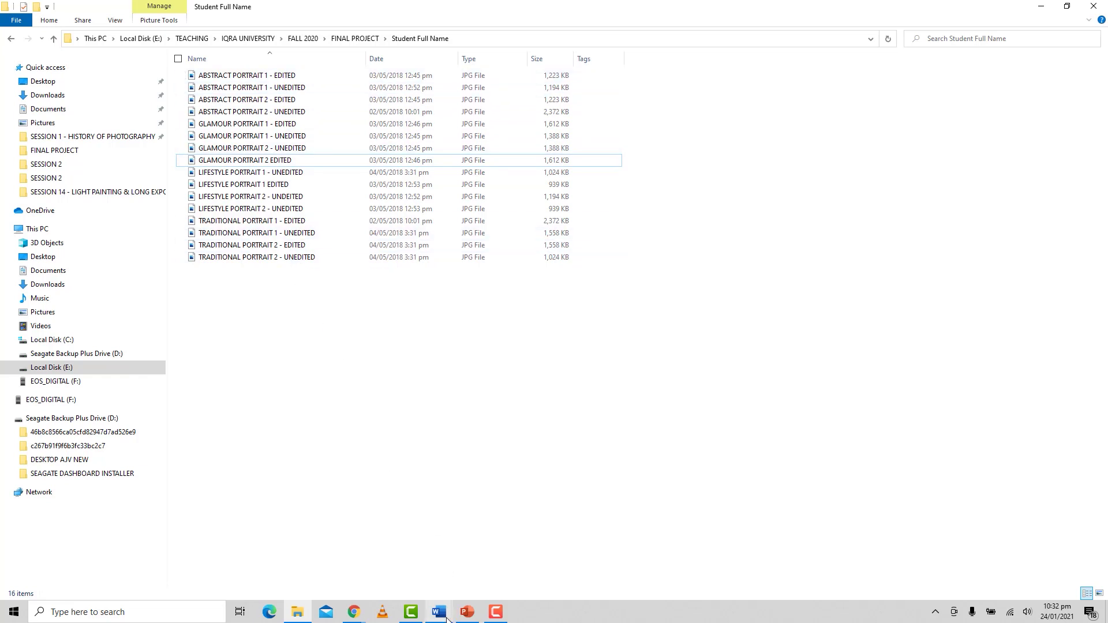
pyautogui.moveTo(454, 612)
pyautogui.click(404, 563)
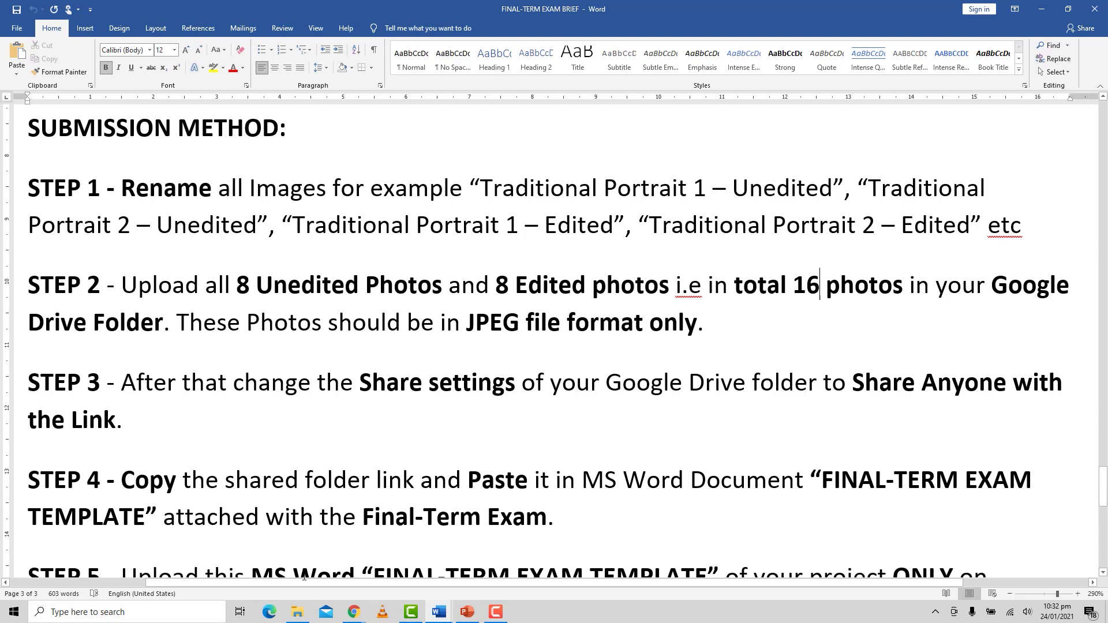
pyautogui.moveTo(354, 613)
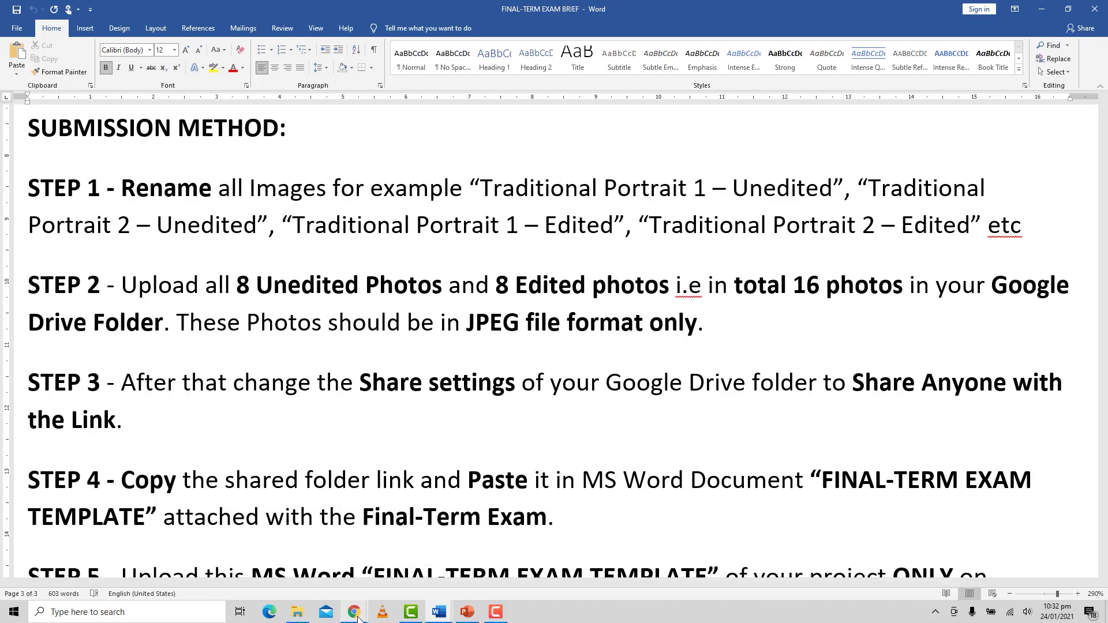
pyautogui.click(421, 531)
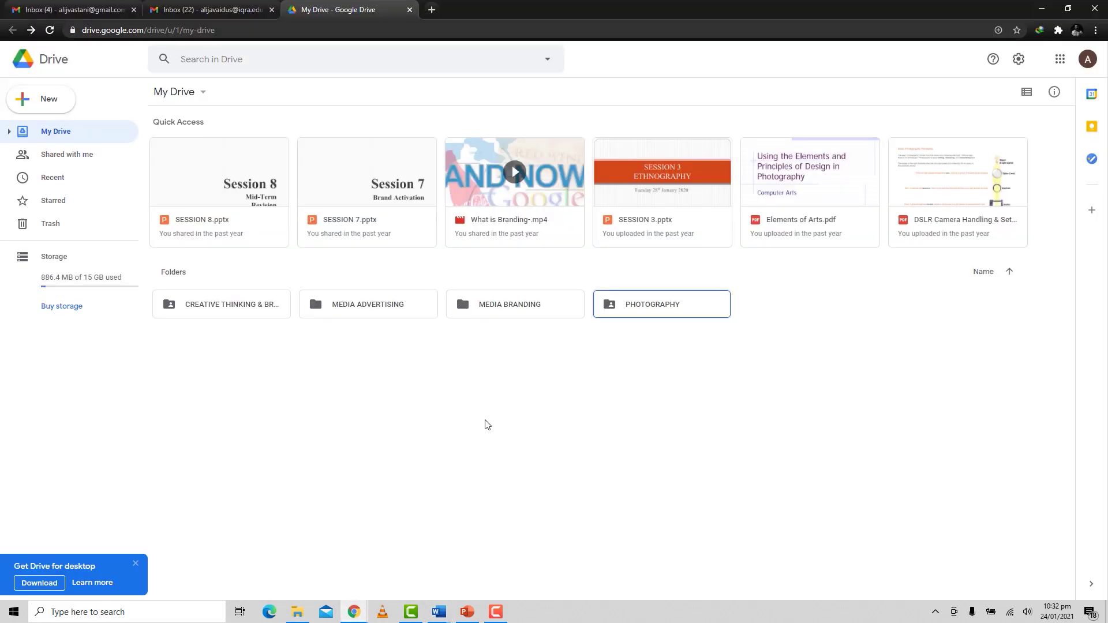
pyautogui.hotkey('alt', 'Tab')
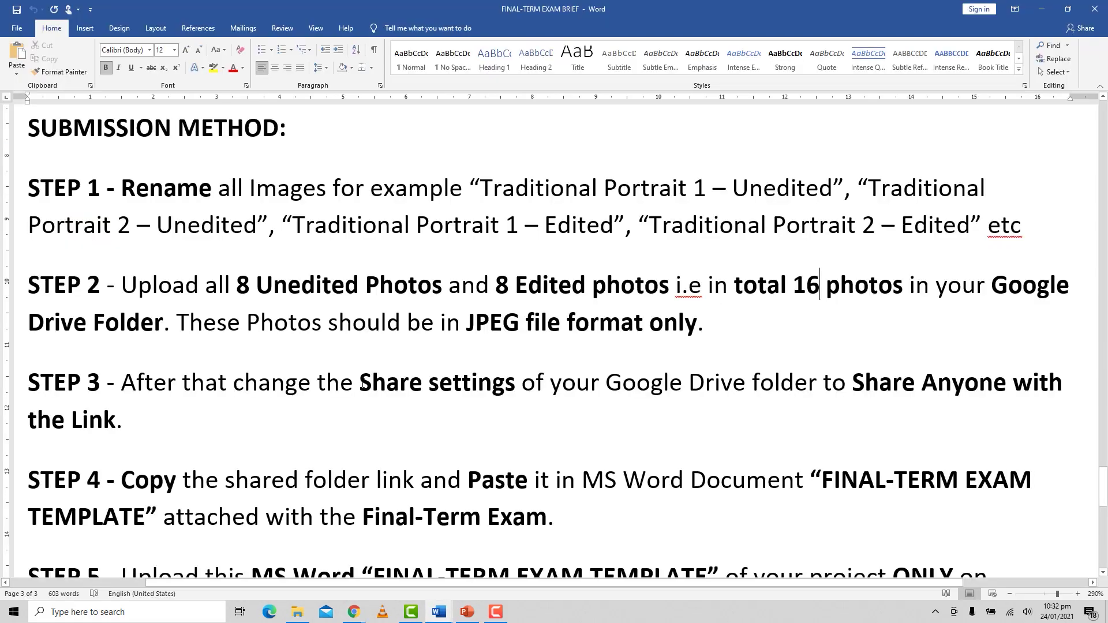
pyautogui.hotkey('alt', 'Tab')
pyautogui.hotkey('alt', 'Tab')
# From FINAL PROJECT, drag the Student Full Name folder onto My Drive to upload its 16 photos.
pyautogui.press('Tab')
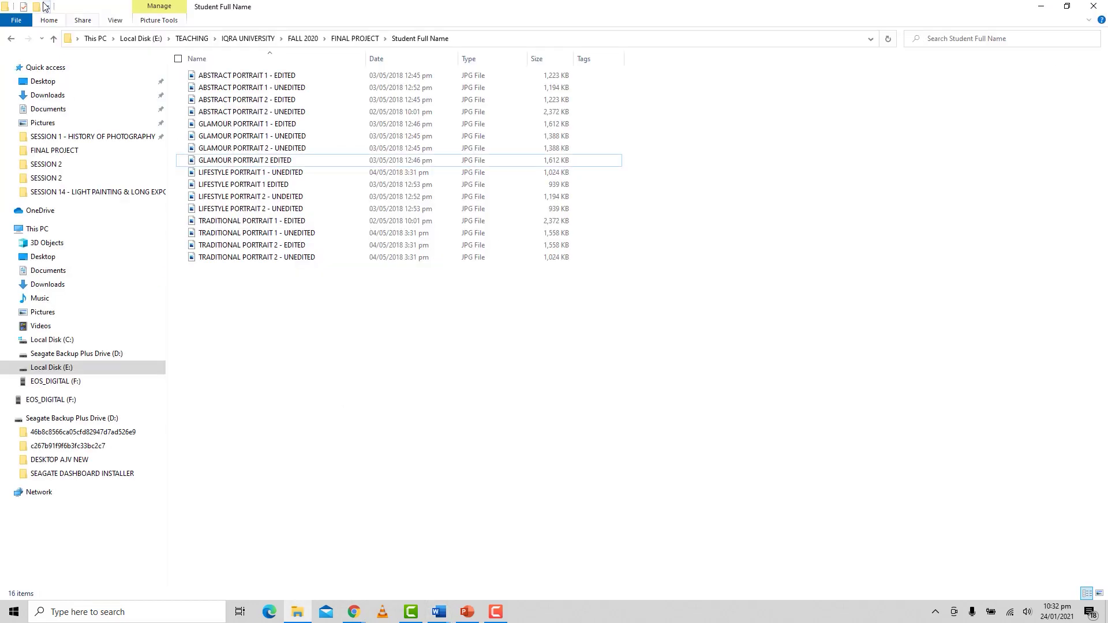
pyautogui.click(355, 38)
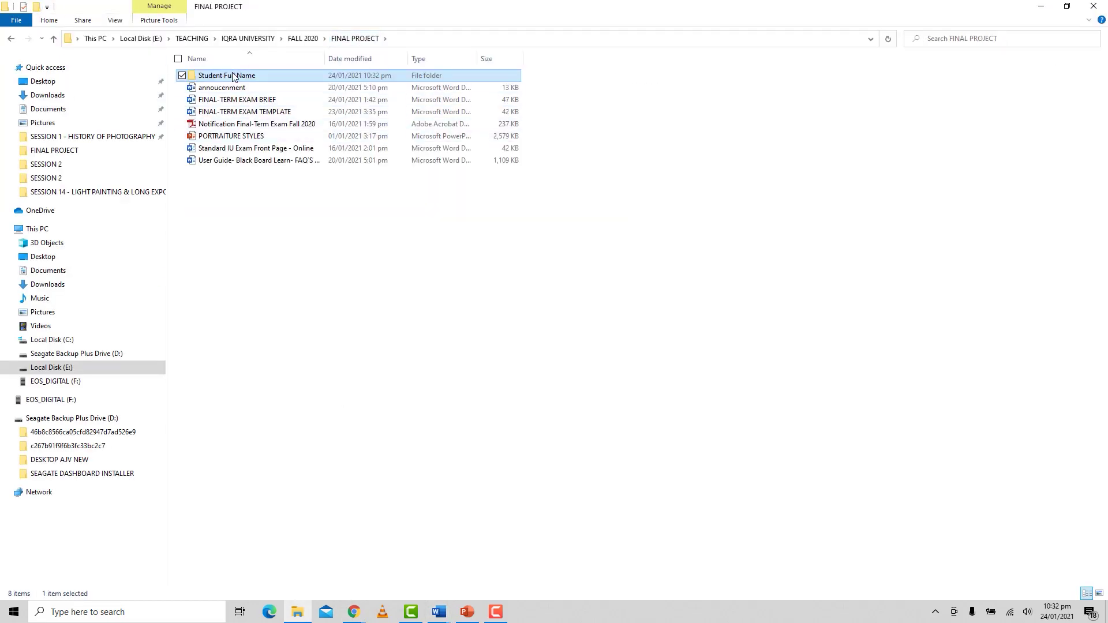
pyautogui.moveTo(537, 230); pyautogui.dragTo(487, 472)
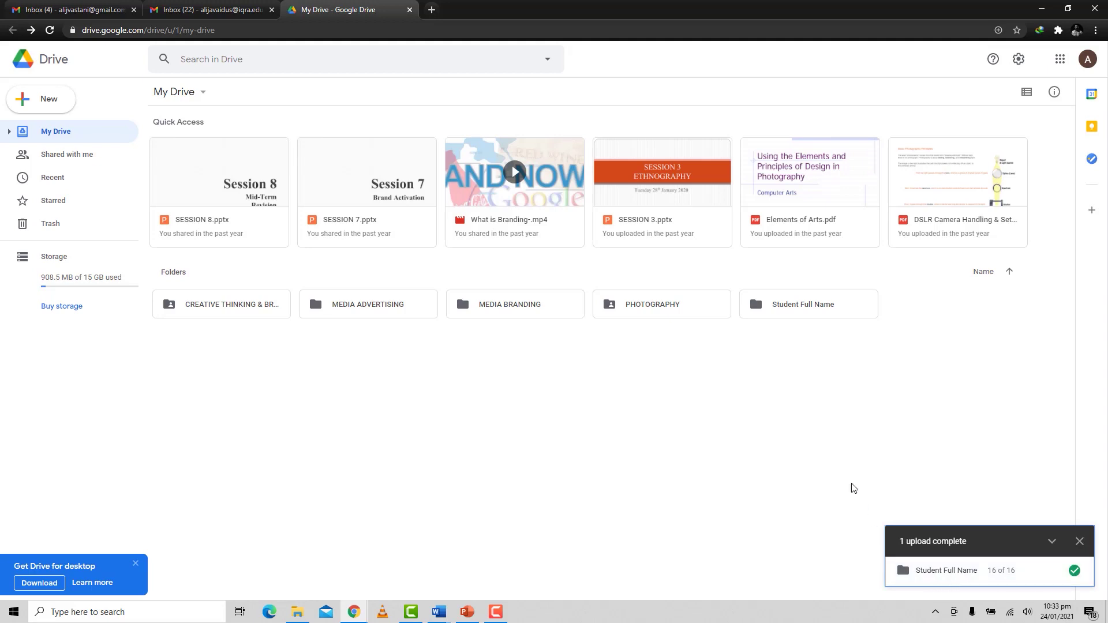
# Share the Student Full Name folder as Viewer with anyone with the link and copy the link.
pyautogui.click(808, 307)
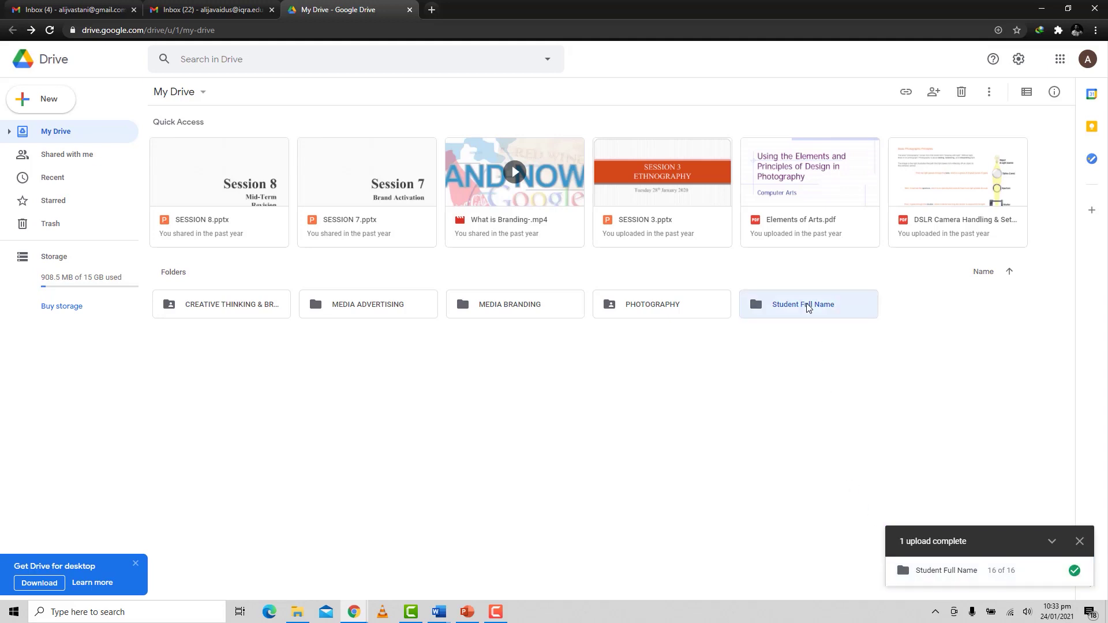
pyautogui.rightClick(808, 308)
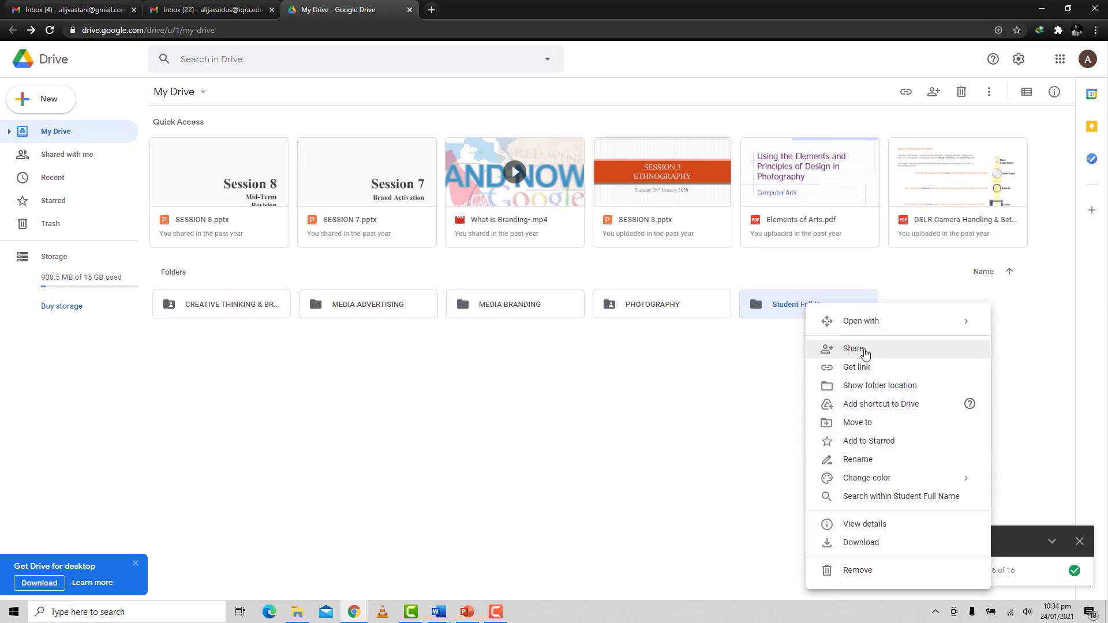
pyautogui.click(847, 348)
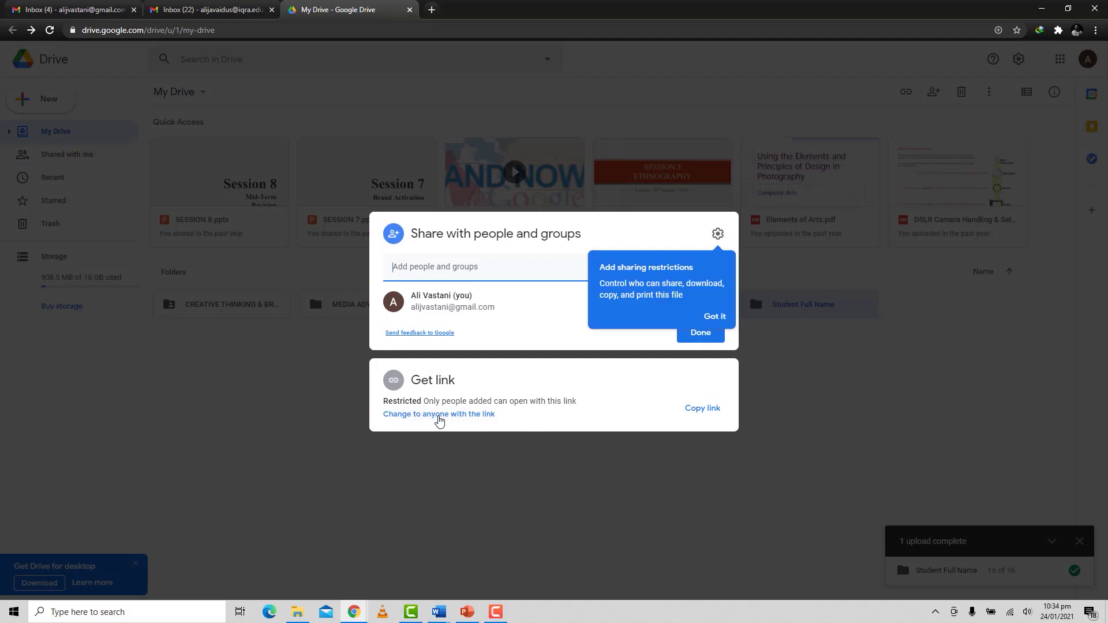
pyautogui.click(439, 415)
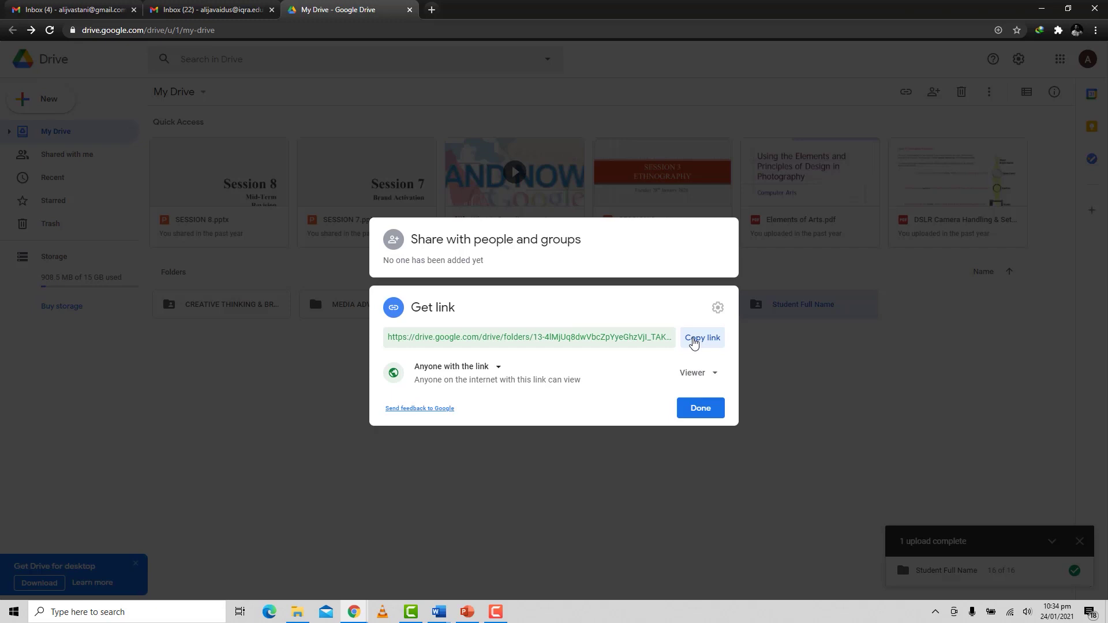
pyautogui.click(695, 343)
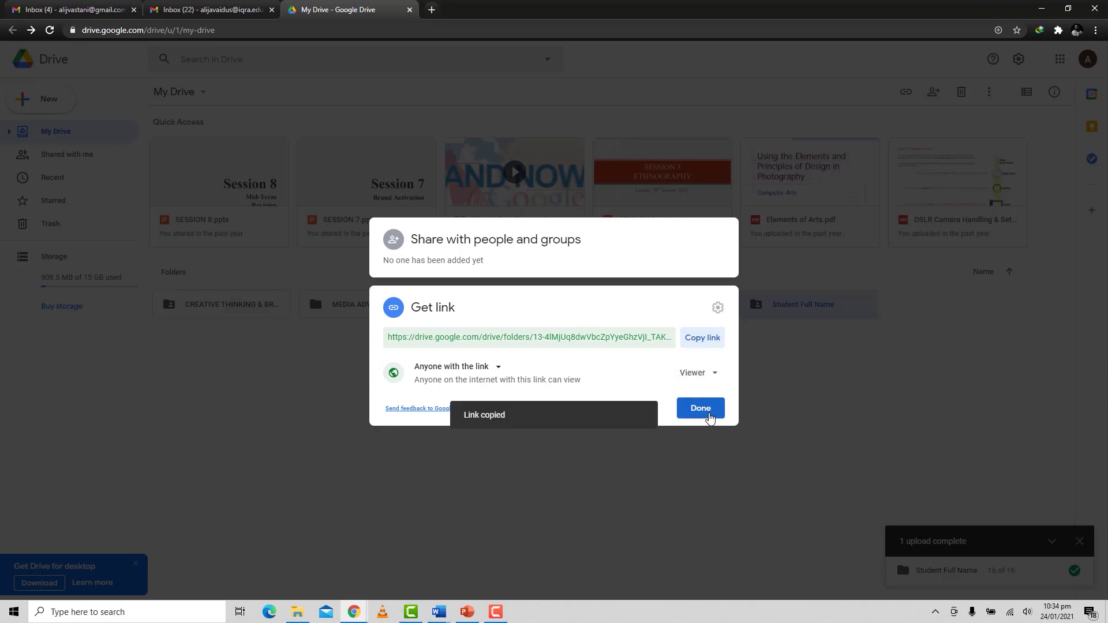
pyautogui.click(701, 408)
# Check Steps 4–6 in the exam brief, then return to the FINAL-TERM EXAM TEMPLATE document.
pyautogui.moveTo(450, 620)
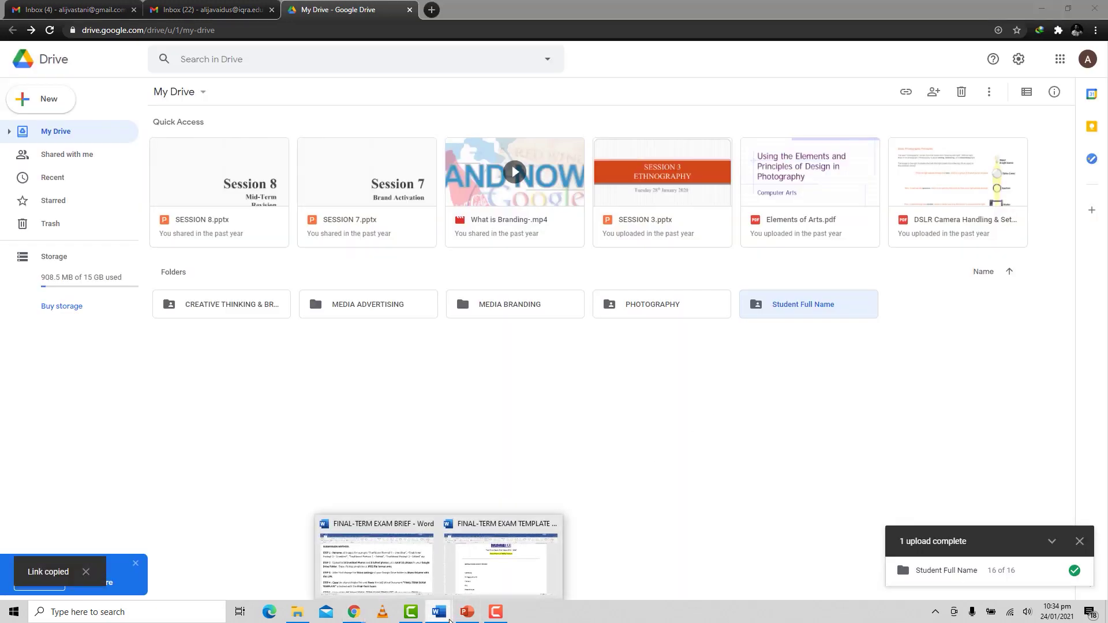
pyautogui.click(376, 557)
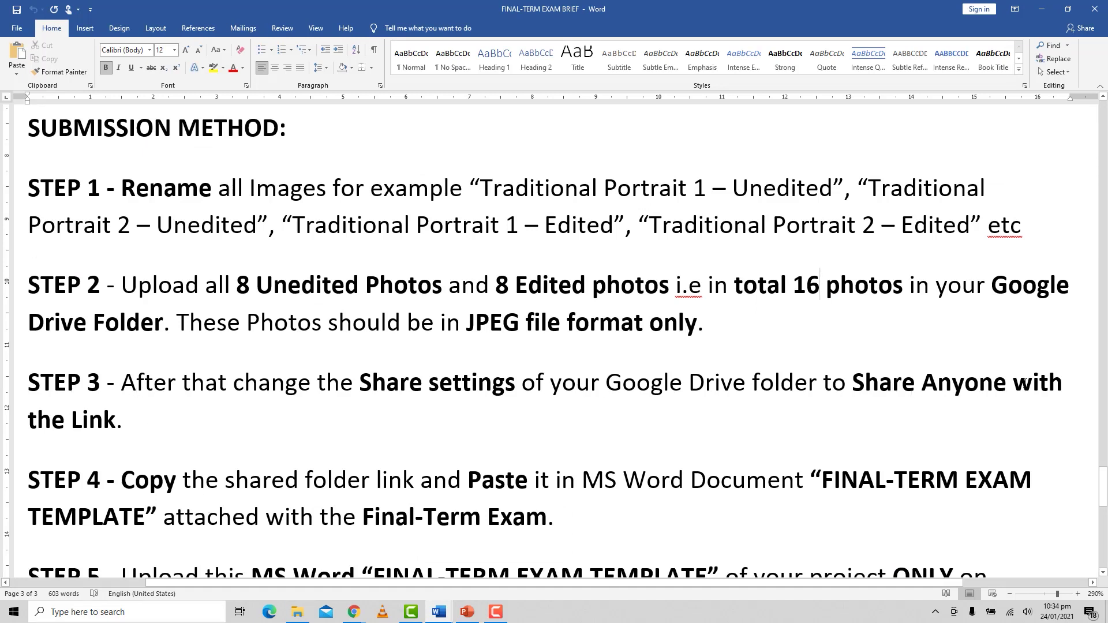
pyautogui.scroll(-3, 87, 362)
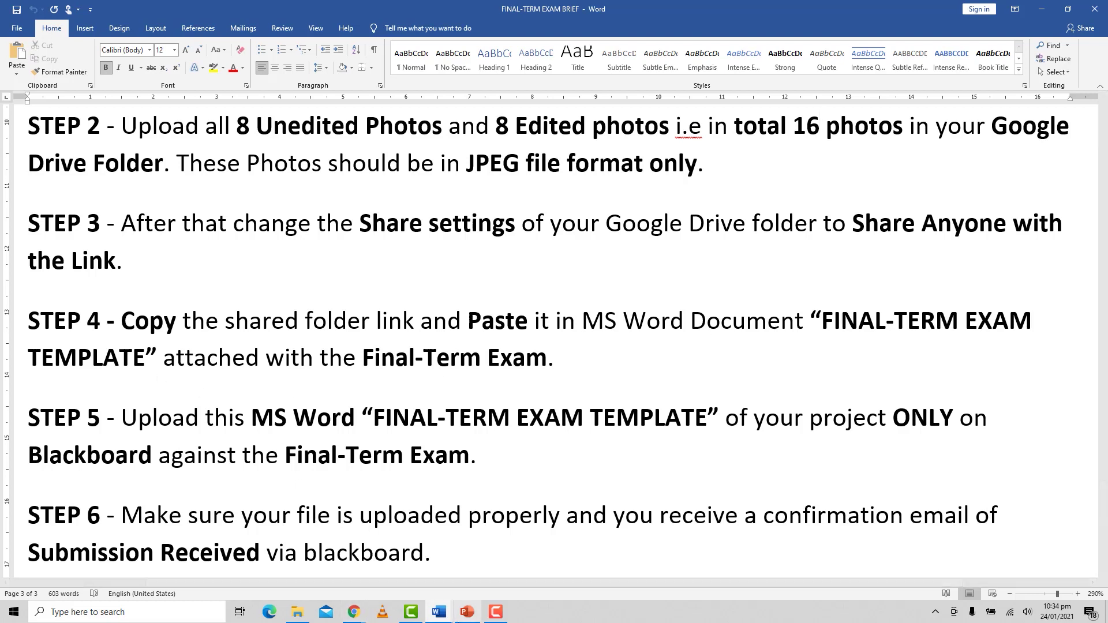
pyautogui.moveTo(439, 618)
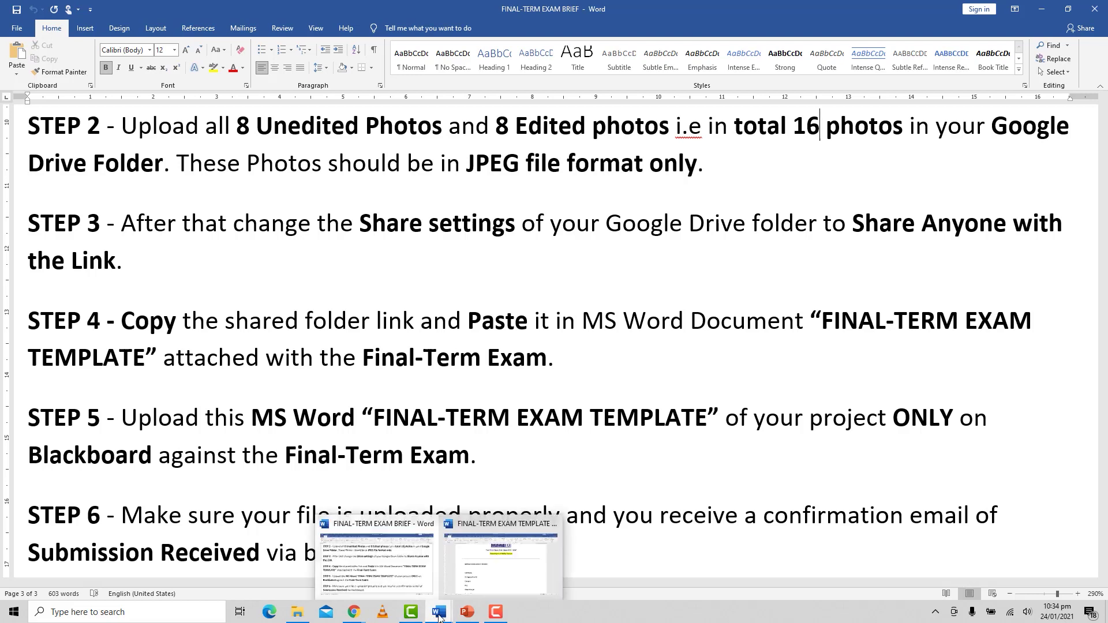
pyautogui.click(508, 554)
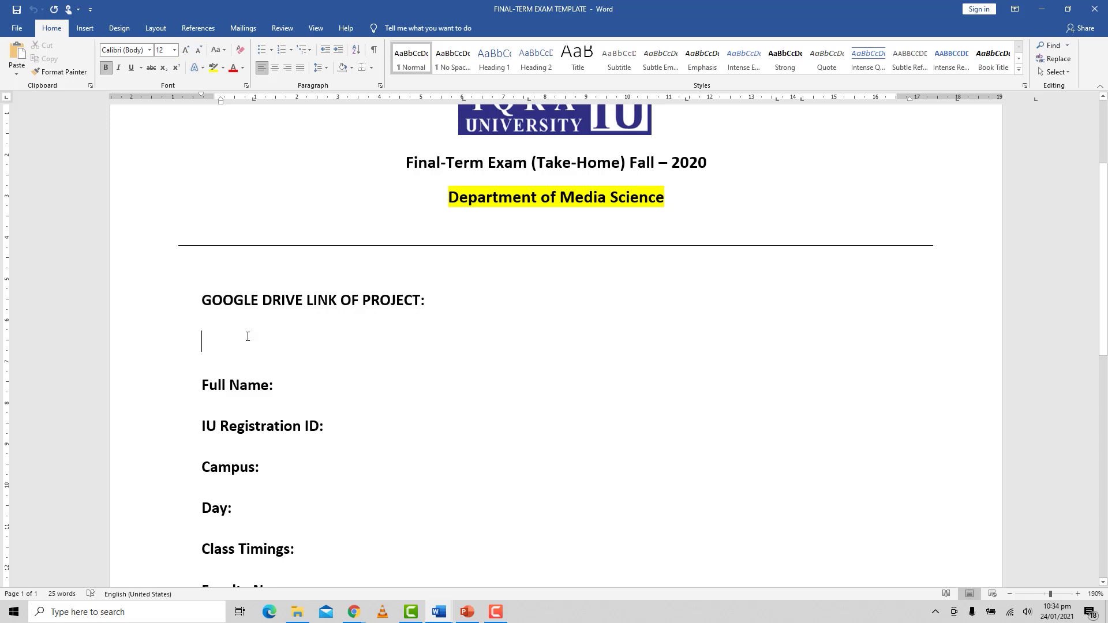
# Paste the Drive folder link as a hyperlink under GOOGLE DRIVE LINK OF PROJECT and save the template.
pyautogui.hotkey('ctrl', 'v')
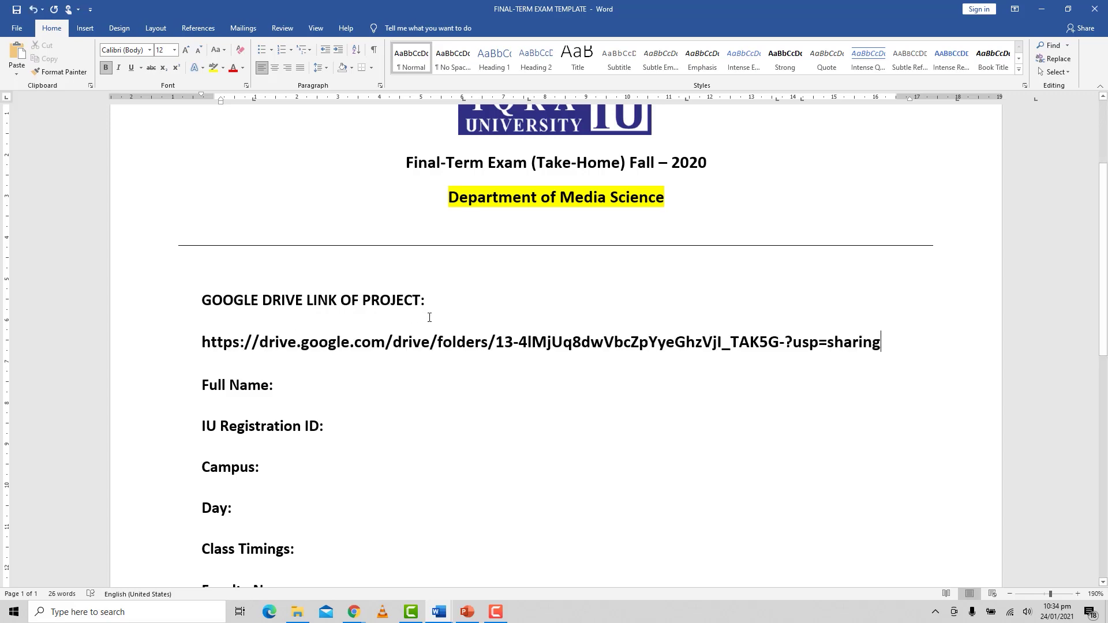
pyautogui.press('Return')
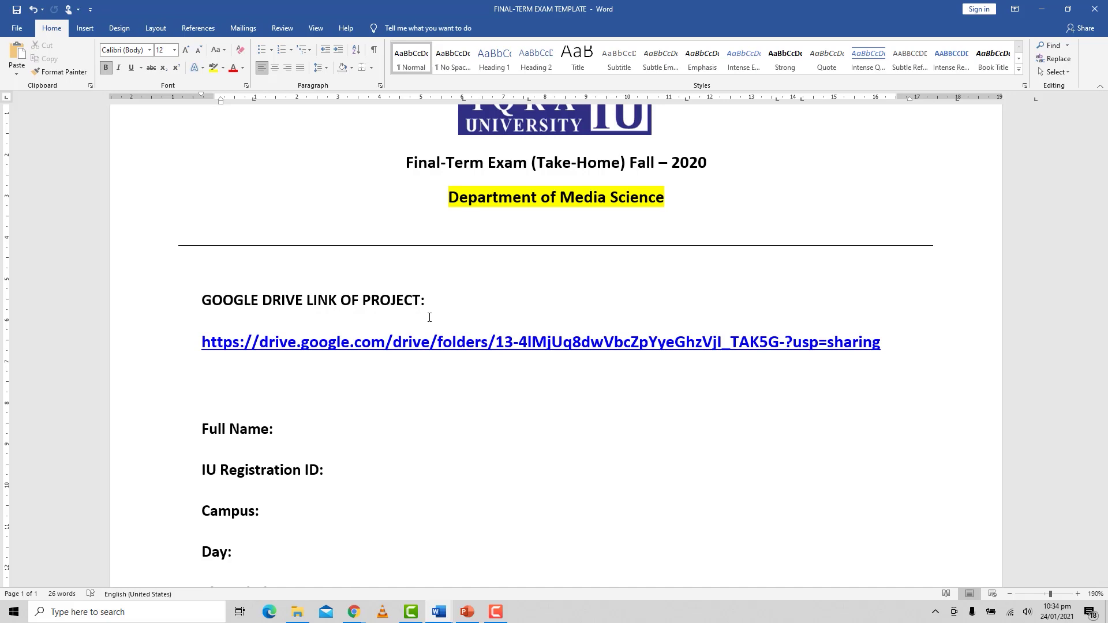
pyautogui.click(448, 421)
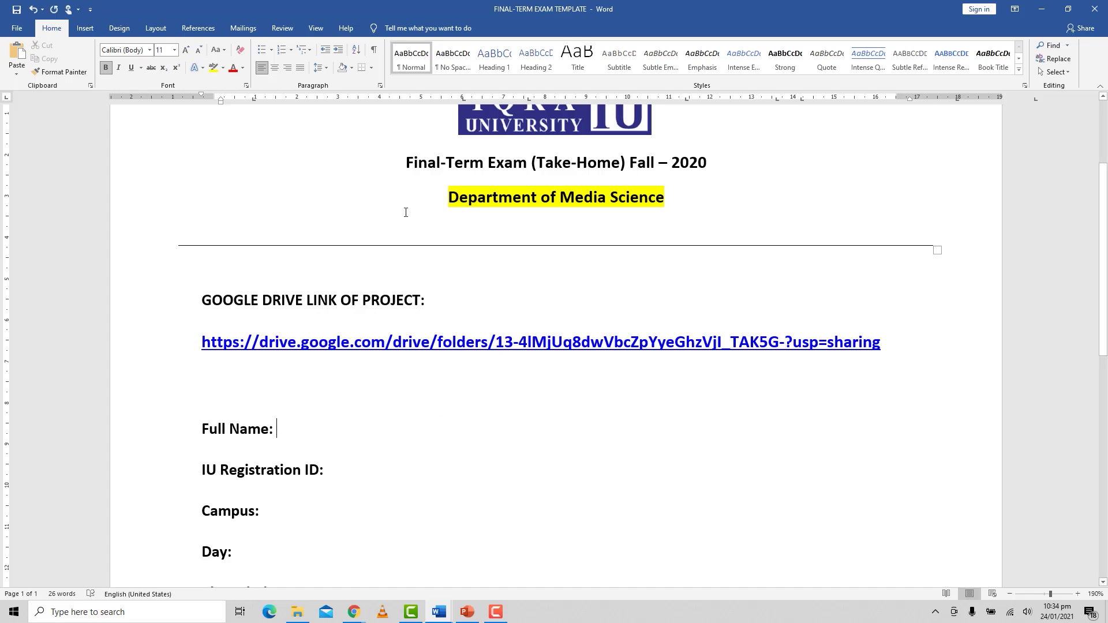
pyautogui.scroll(-3, 298, 240)
pyautogui.scroll(-3, 302, 328)
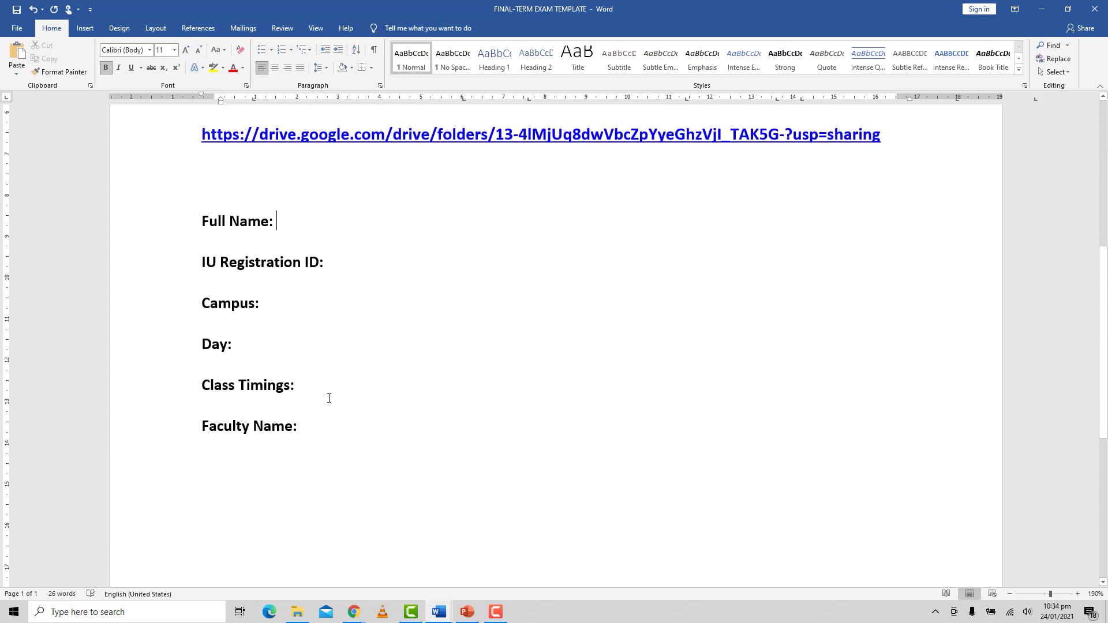
pyautogui.scroll(3, 373, 393)
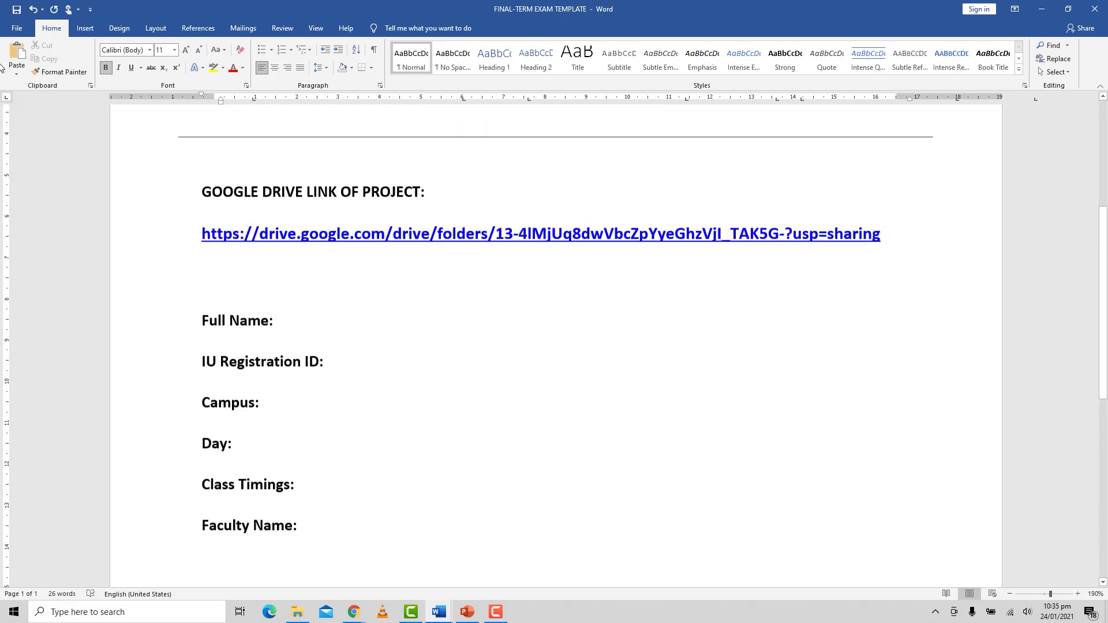
pyautogui.click(17, 28)
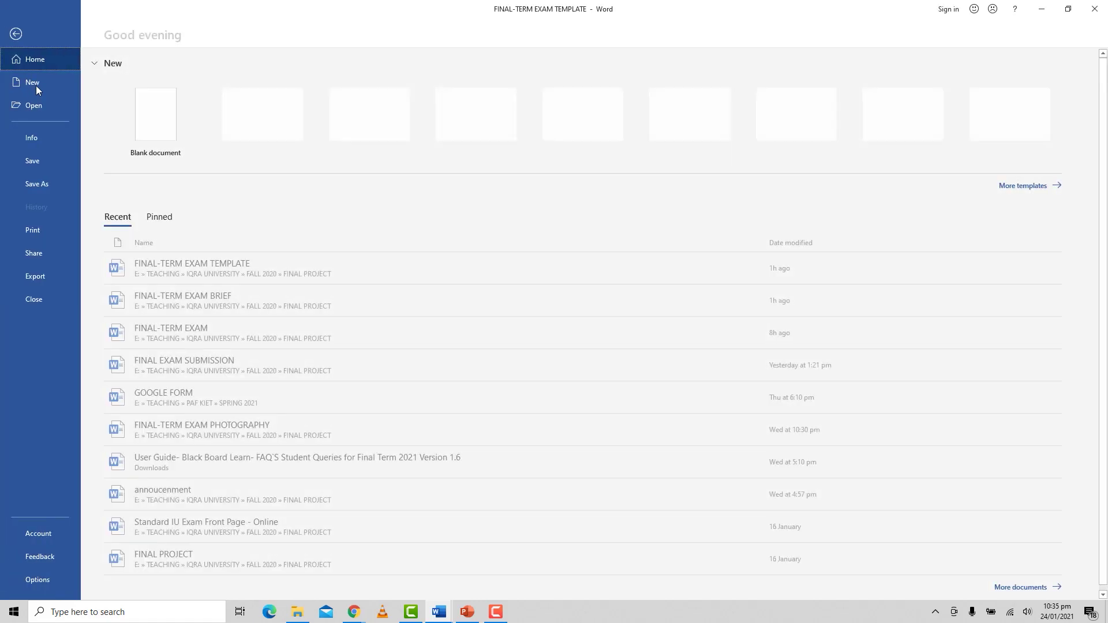
pyautogui.click(42, 164)
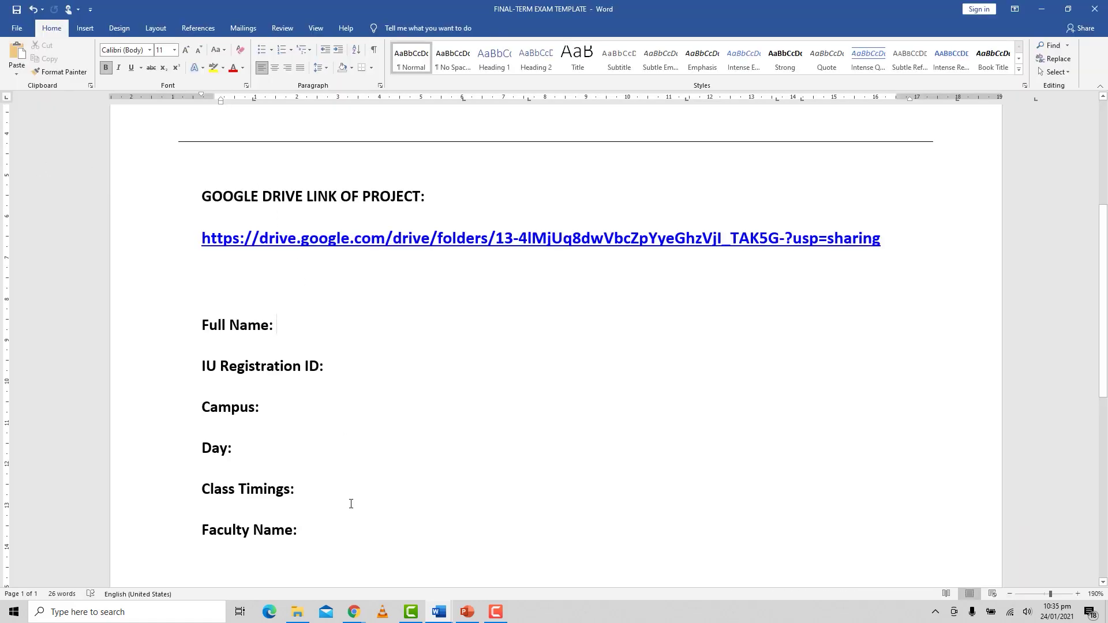
# Attach FINAL-TERM EXAM TEMPLATE.docx from local files to the Blackboard FINAL-TERM EXAM submission.
pyautogui.moveTo(436, 617)
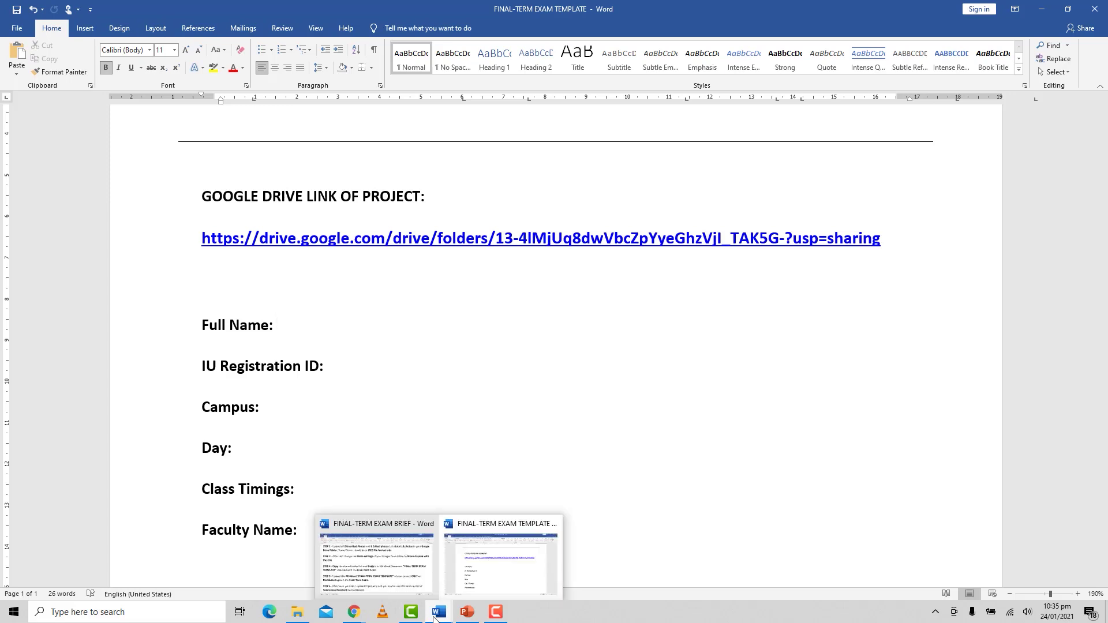
pyautogui.click(363, 562)
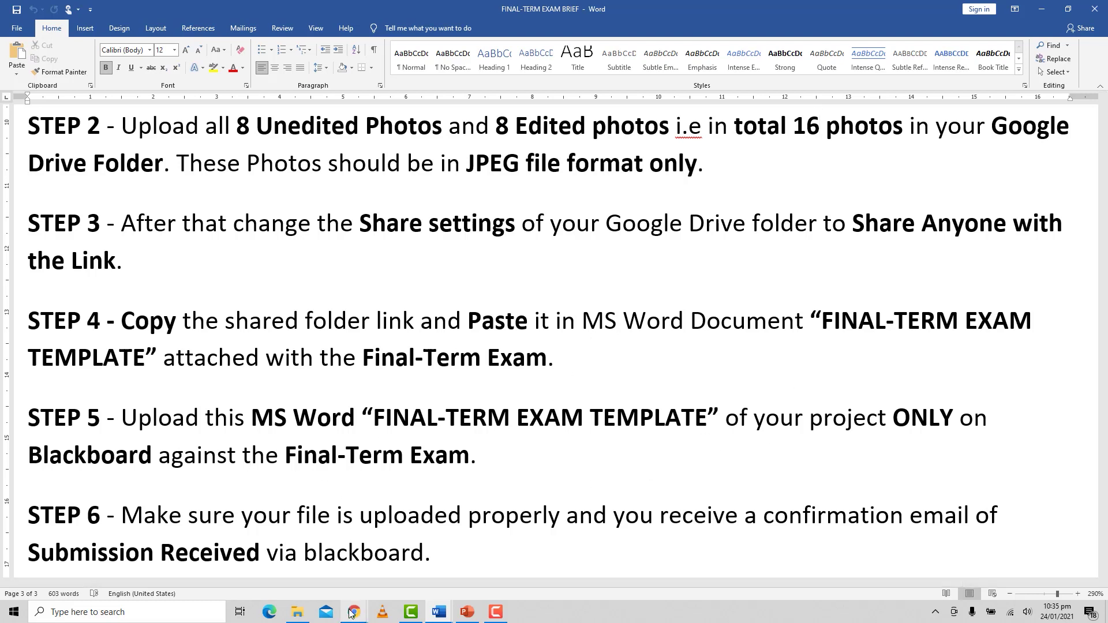
pyautogui.moveTo(354, 612)
pyautogui.click(317, 573)
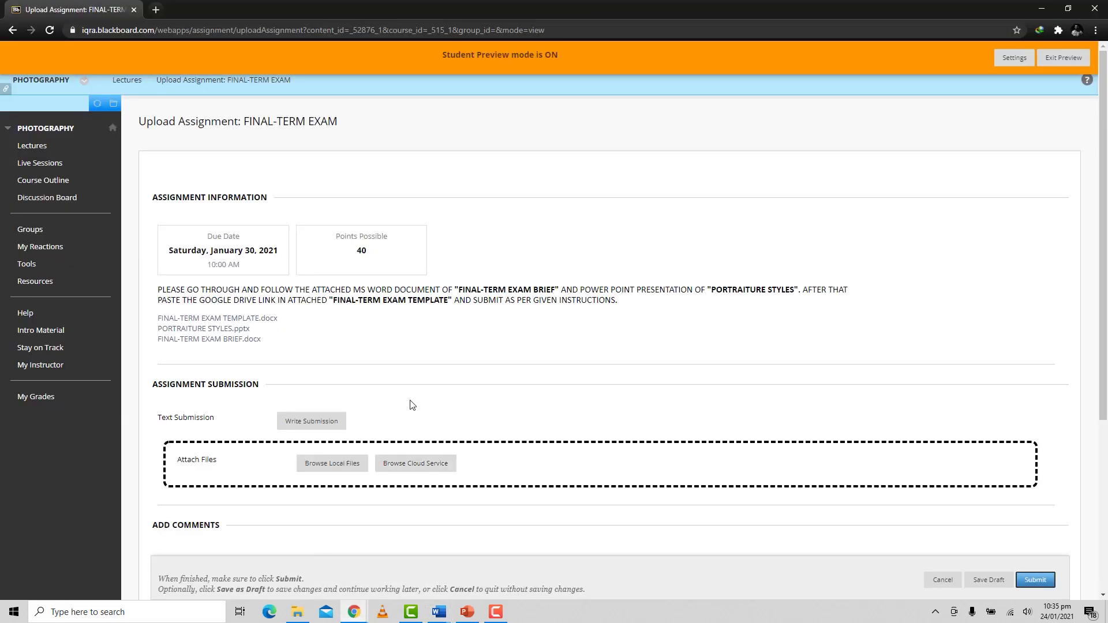
pyautogui.scroll(-2, 408, 408)
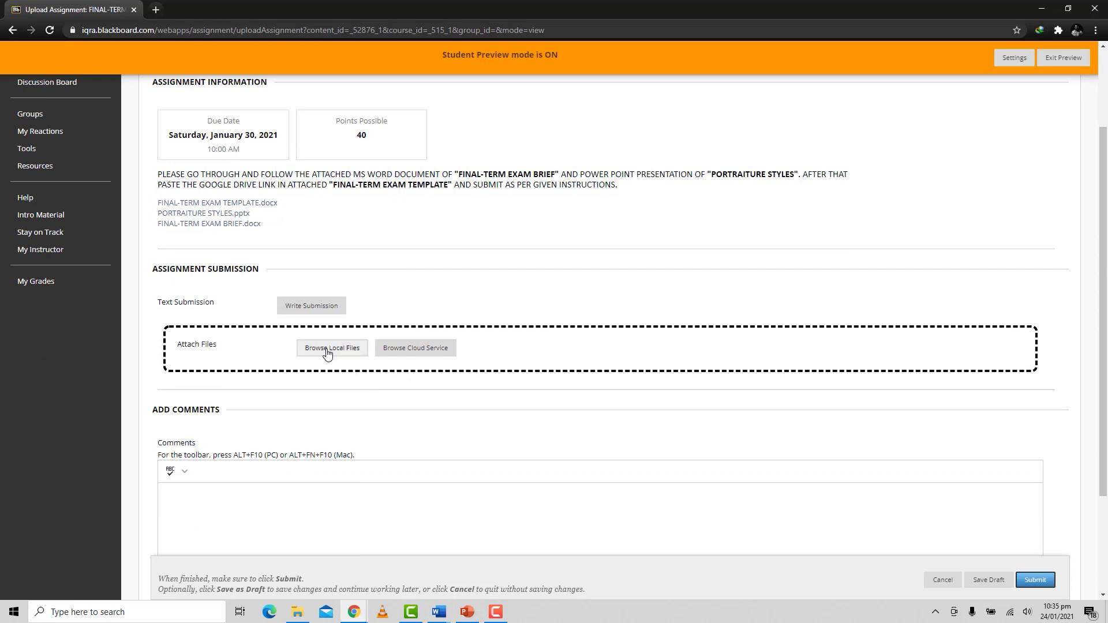
pyautogui.click(327, 351)
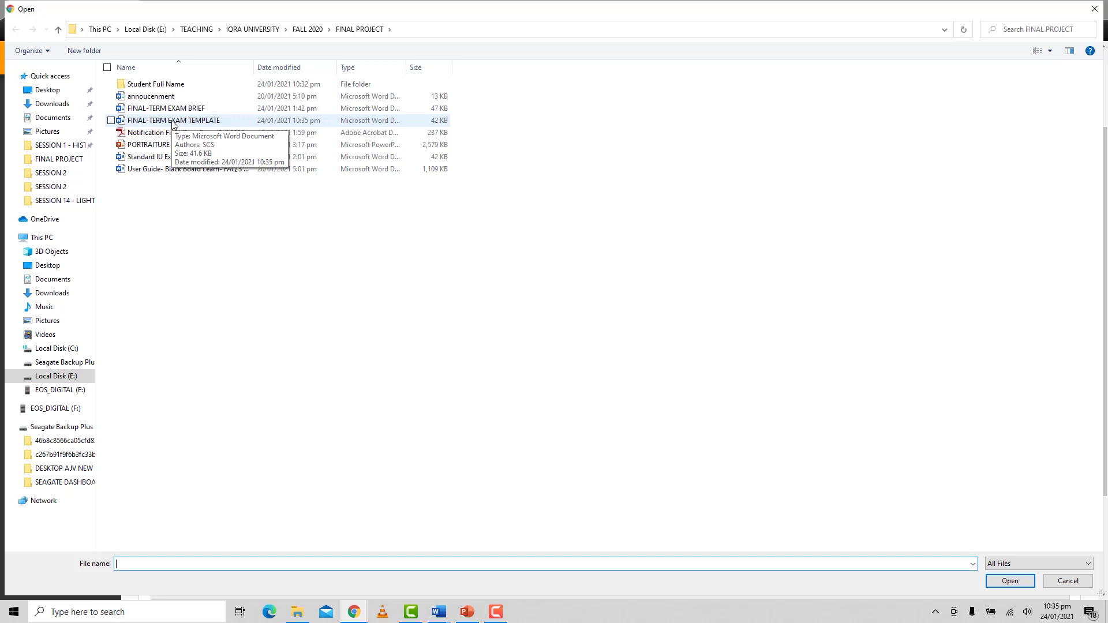
pyautogui.click(173, 123)
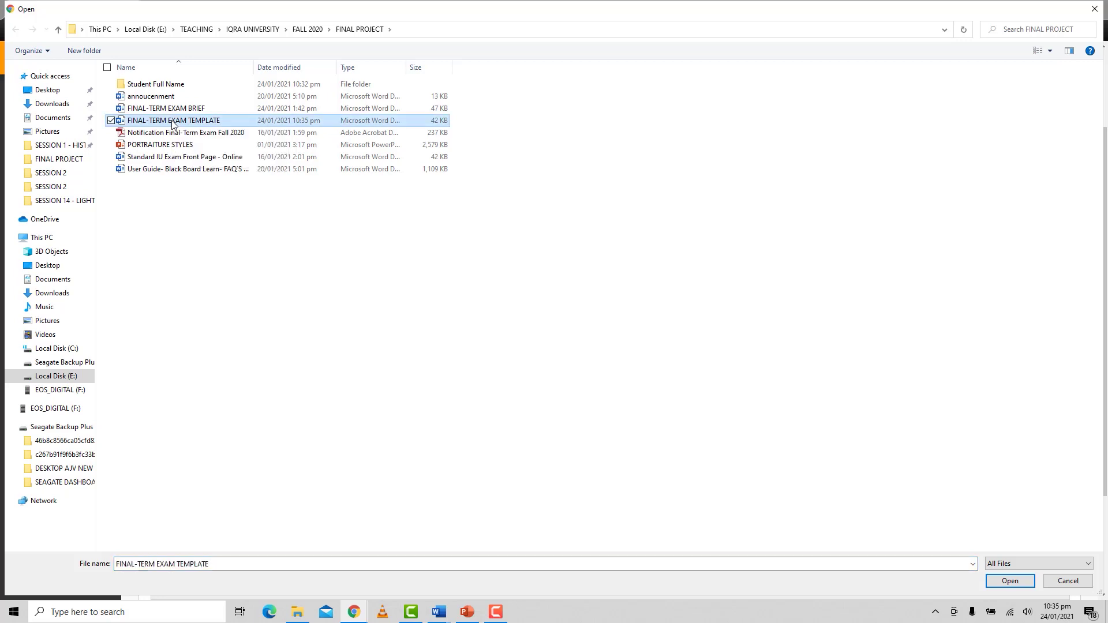
pyautogui.click(1009, 581)
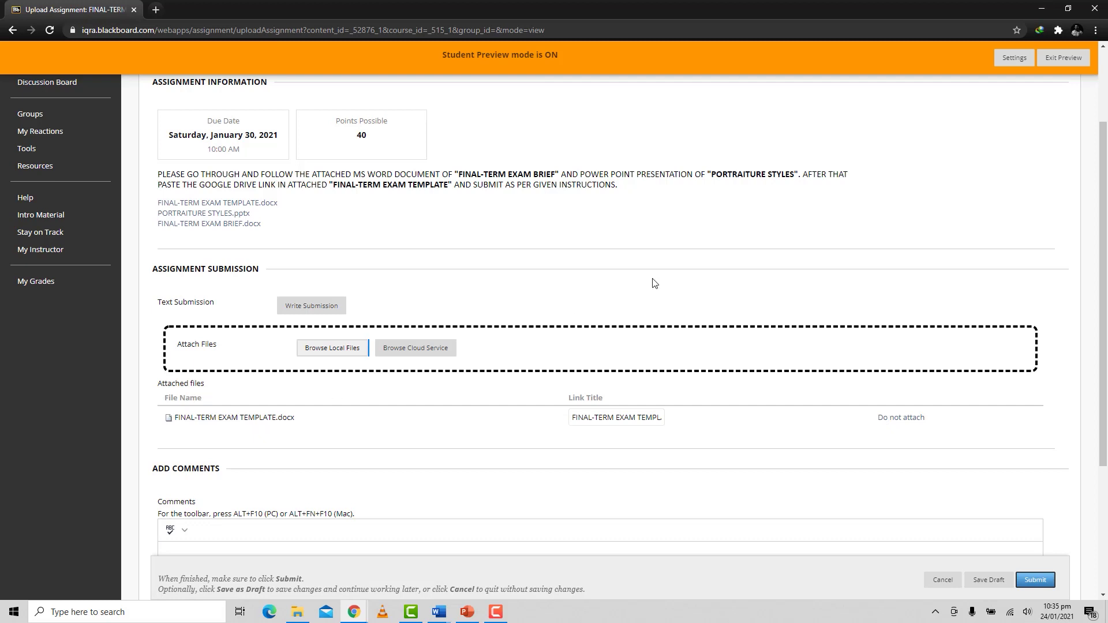
# Save the FINAL-TERM EXAM submission attempt as a draft.
pyautogui.scroll(-3, 654, 283)
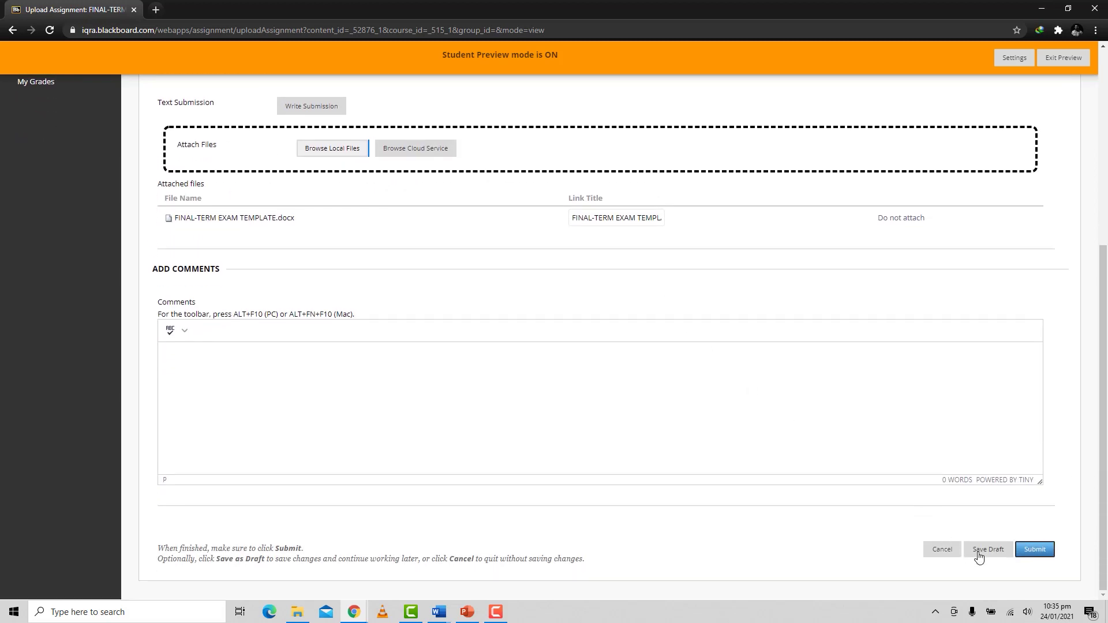
pyautogui.click(980, 553)
pyautogui.click(987, 554)
pyautogui.click(987, 553)
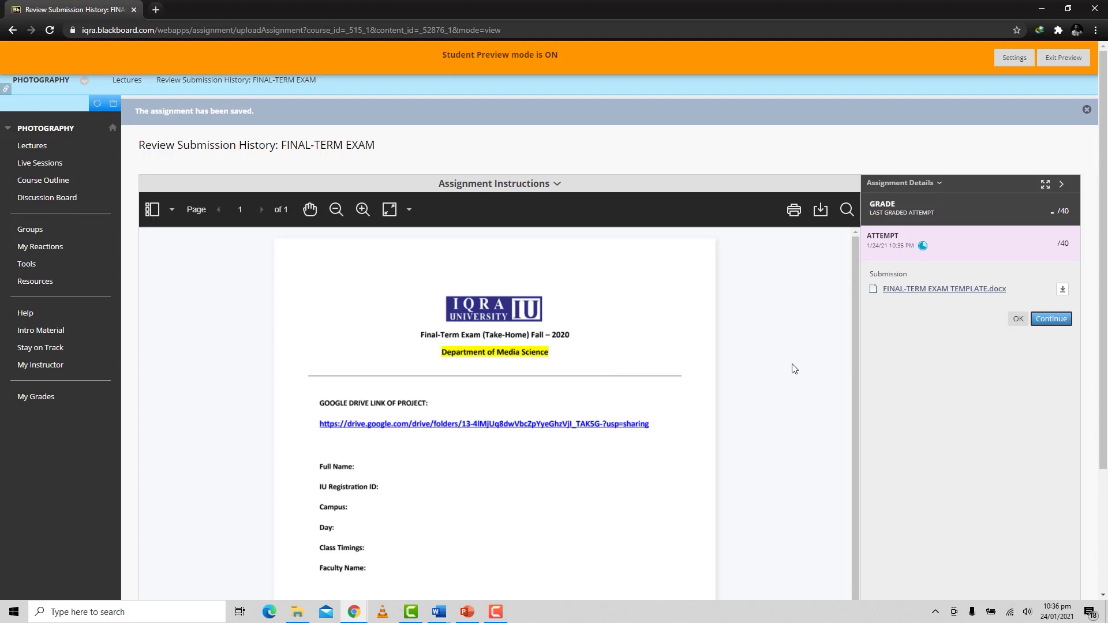
# Continue the saved attempt and submit the FINAL-TERM EXAM with its template file.
pyautogui.click(1051, 319)
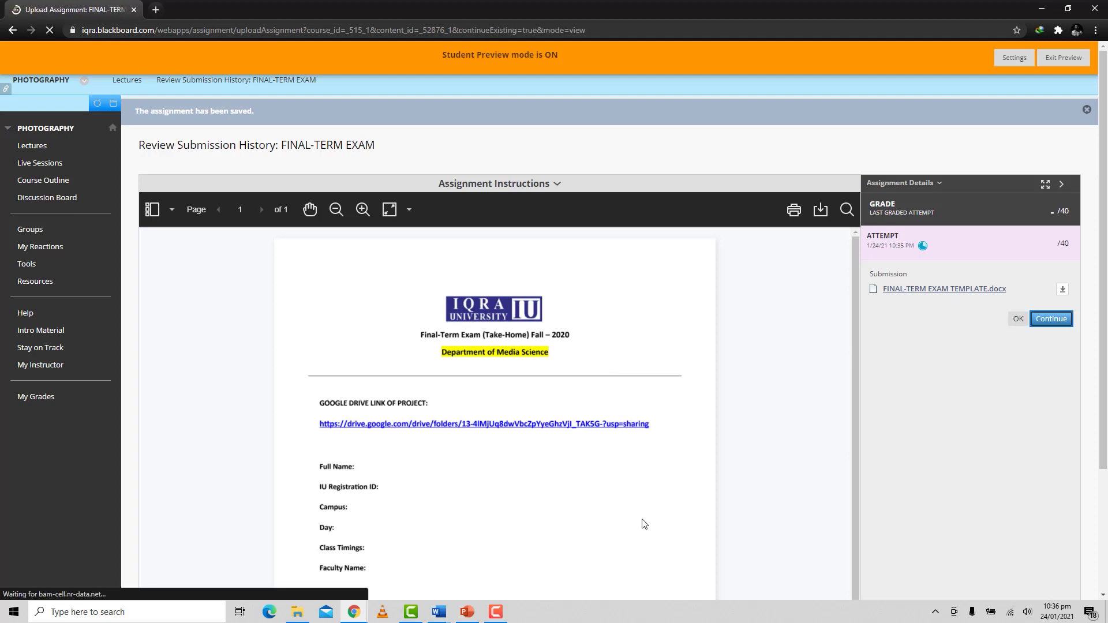
pyautogui.scroll(-2, 791, 393)
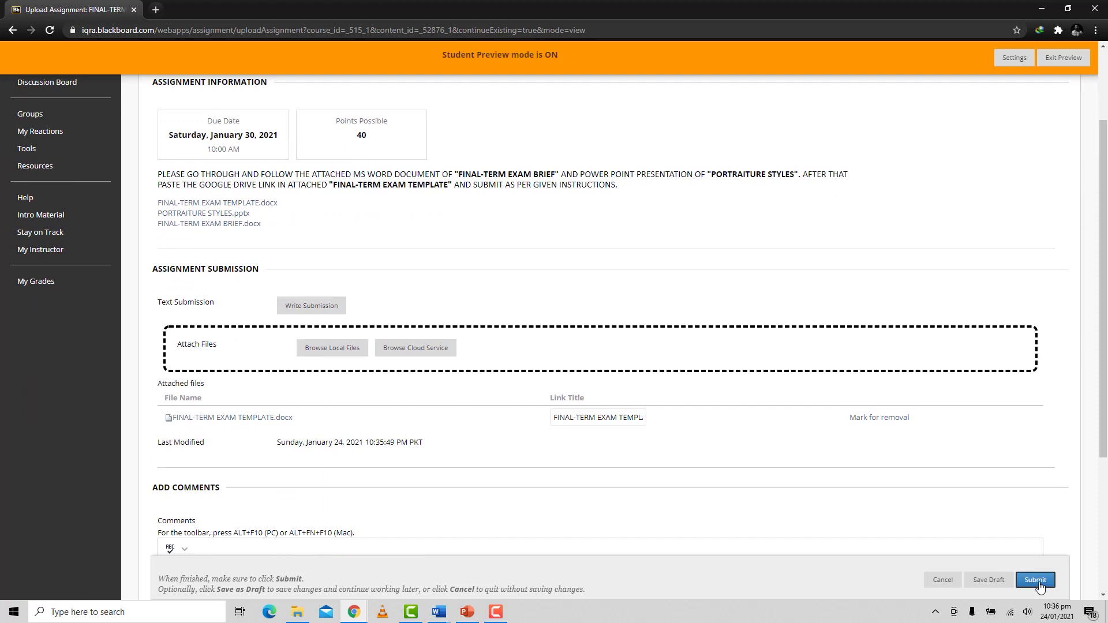
pyautogui.click(1039, 585)
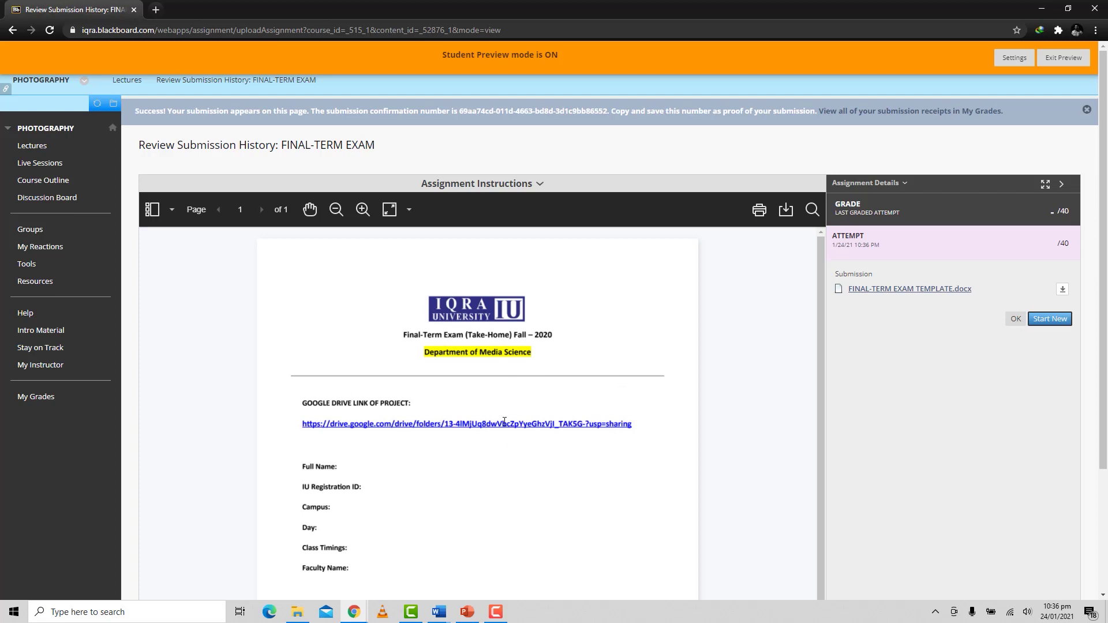
# Switch to the FINAL-TERM EXAM BRIEF Word document to read STEP 6 on the confirmation email.
pyautogui.scroll(-2, 504, 423)
pyautogui.moveTo(437, 620)
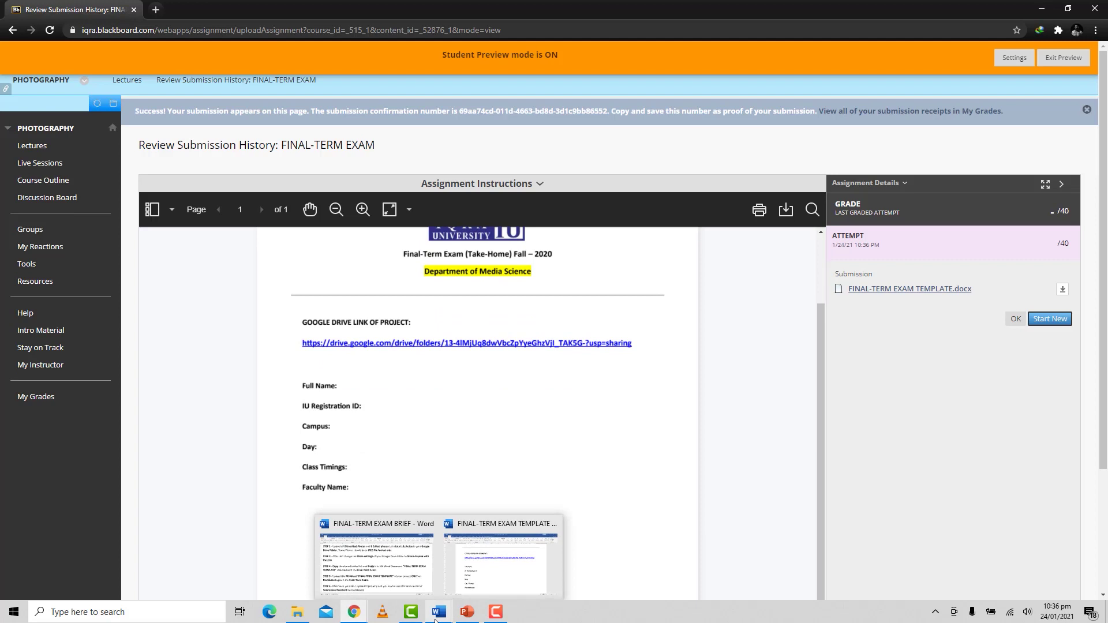
pyautogui.click(377, 557)
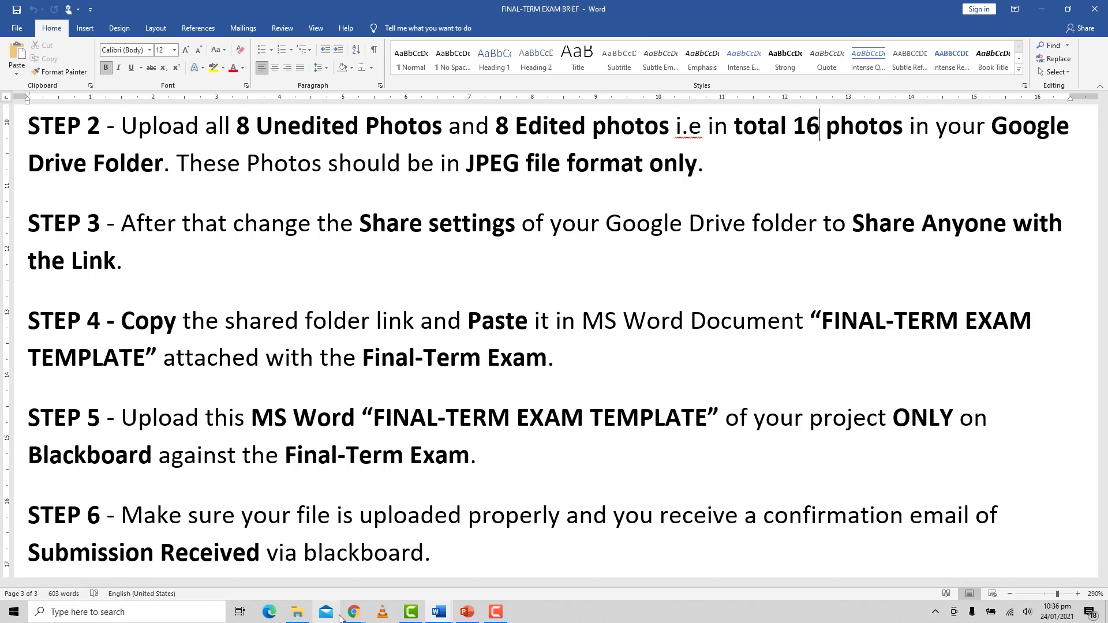
pyautogui.moveTo(350, 616)
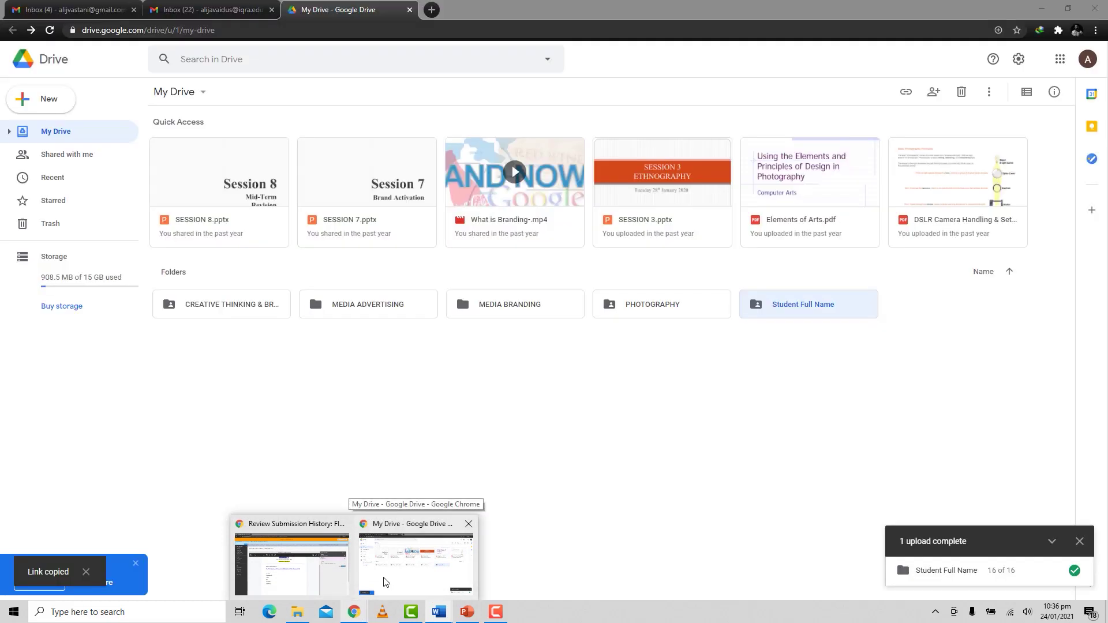
# Reload the university inbox, open the FINAL-TERM EXAM TEMPLATE.docx Submission received email, then return to Blackboard.
pyautogui.click(384, 580)
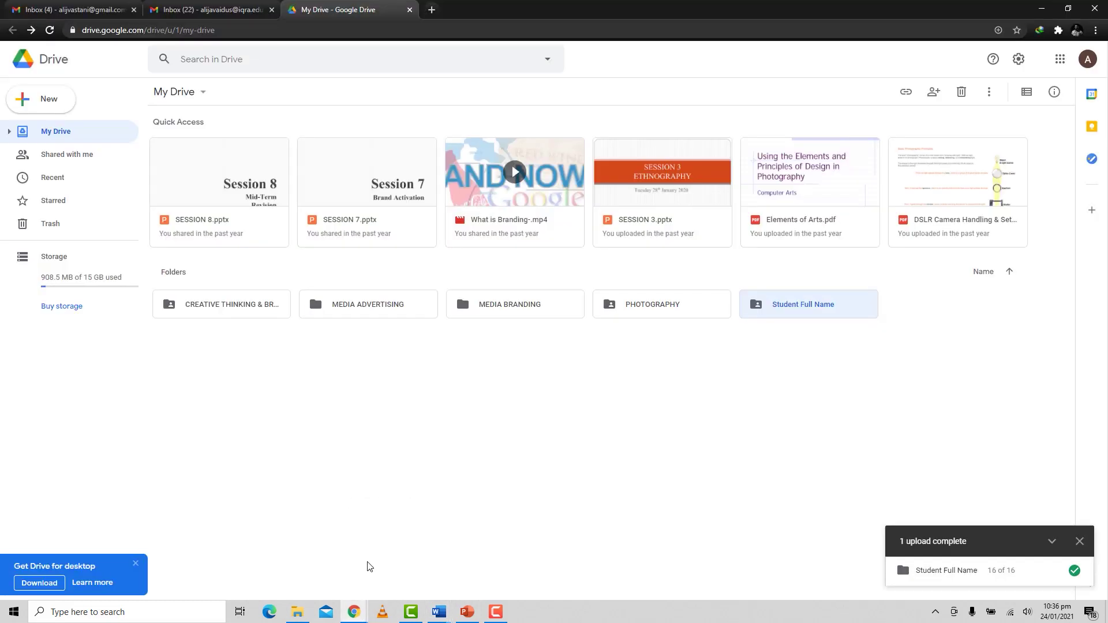
pyautogui.click(194, 7)
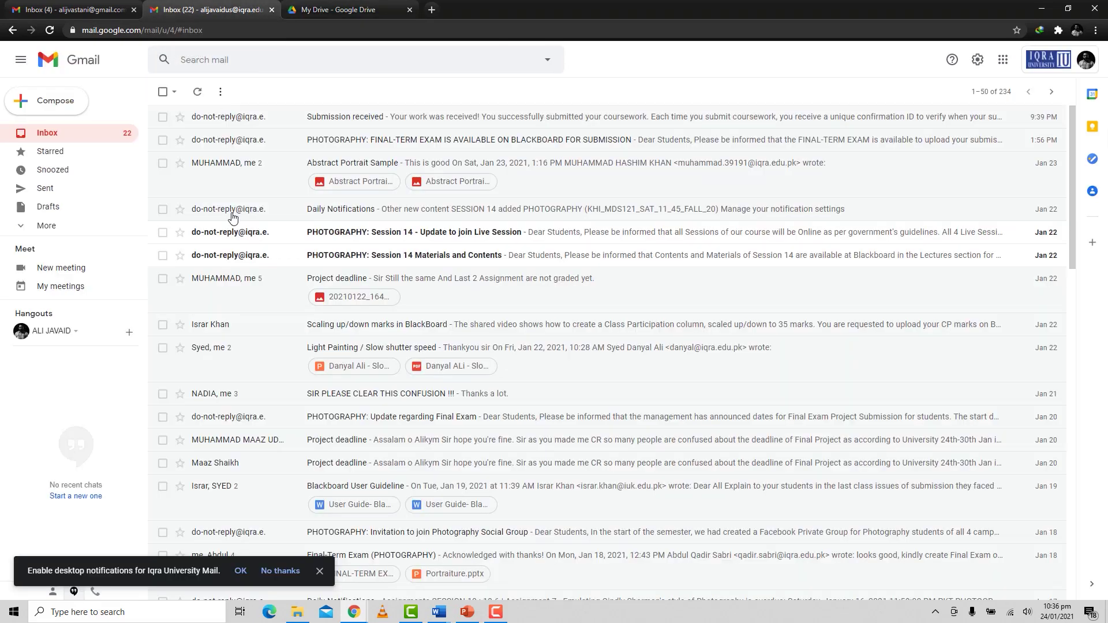
pyautogui.click(50, 30)
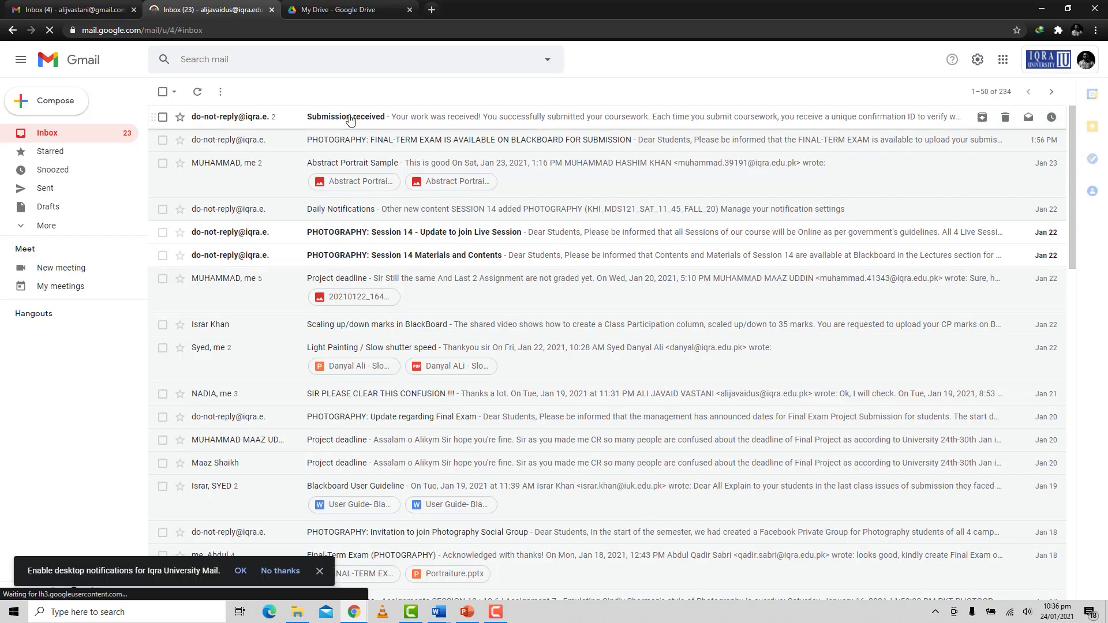
pyautogui.click(387, 121)
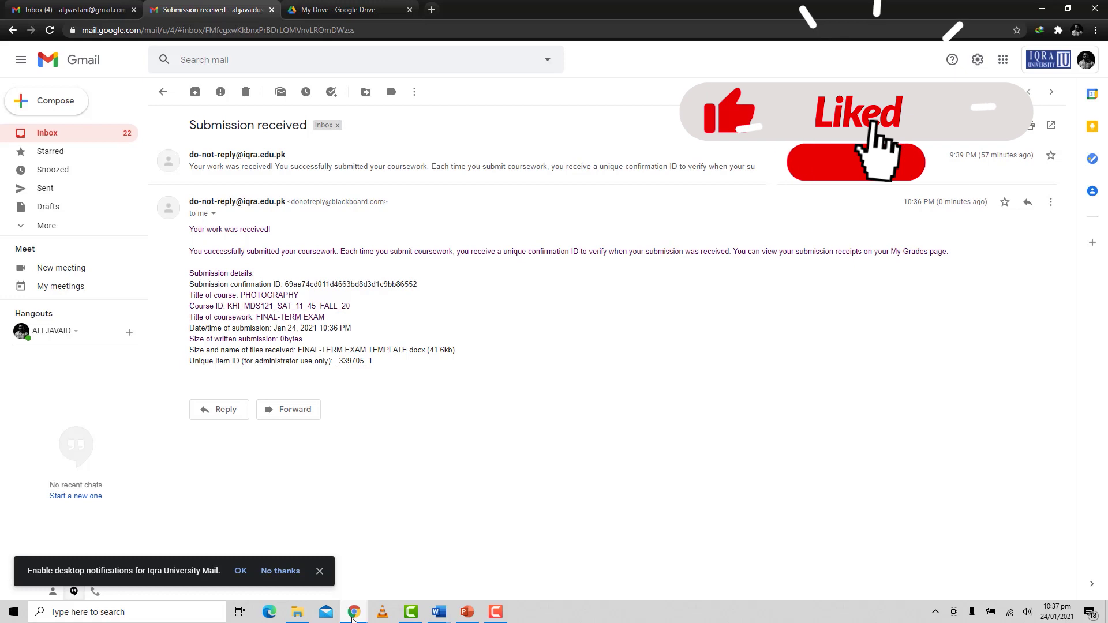
pyautogui.moveTo(354, 611)
pyautogui.click(292, 554)
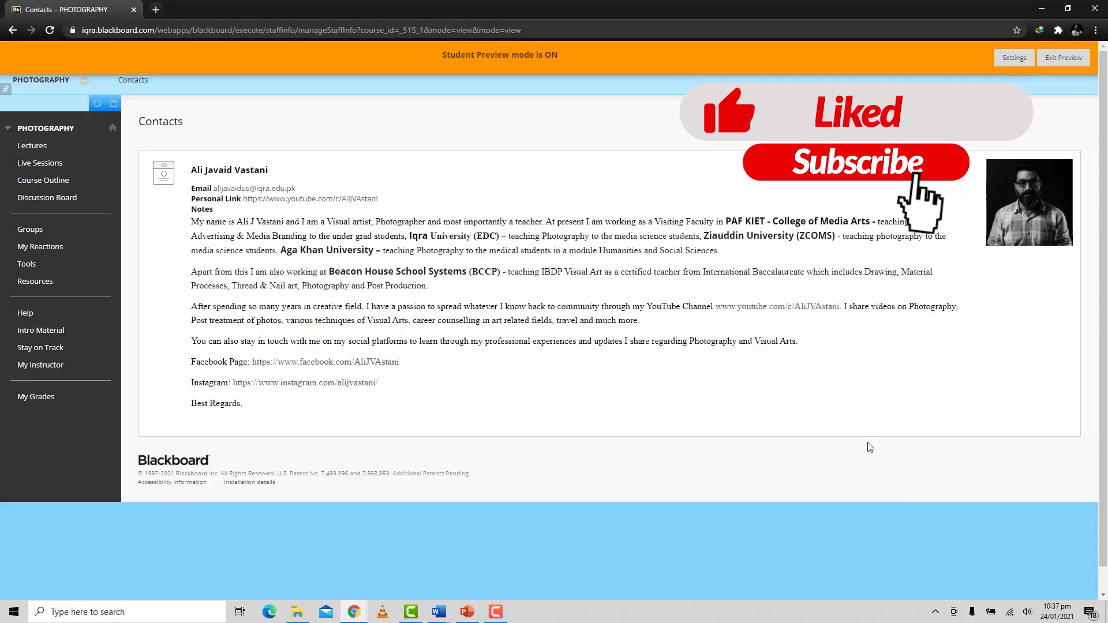